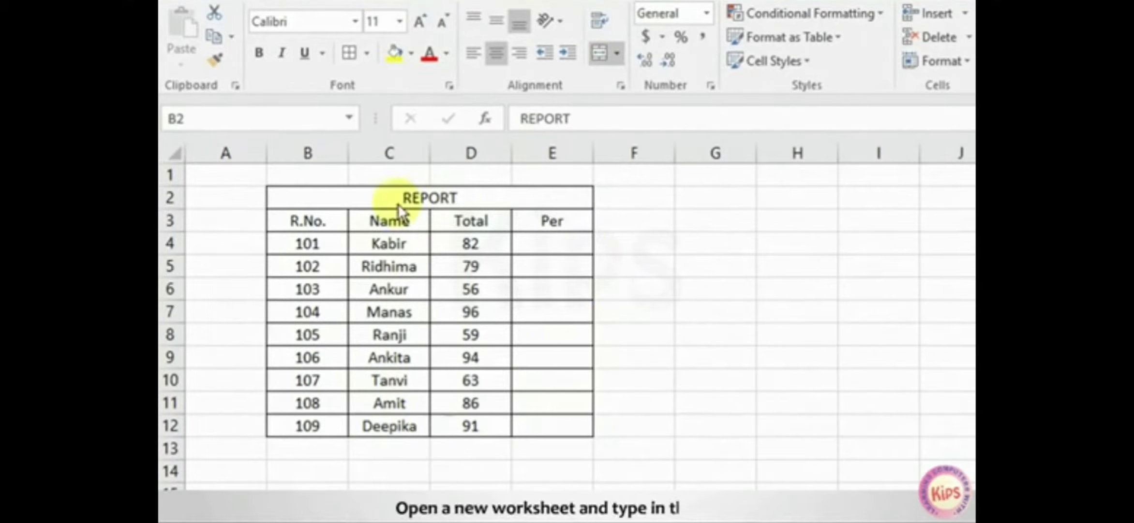
Replace the Total value in cell D6 of the REPORT table with 65.
click(478, 291)
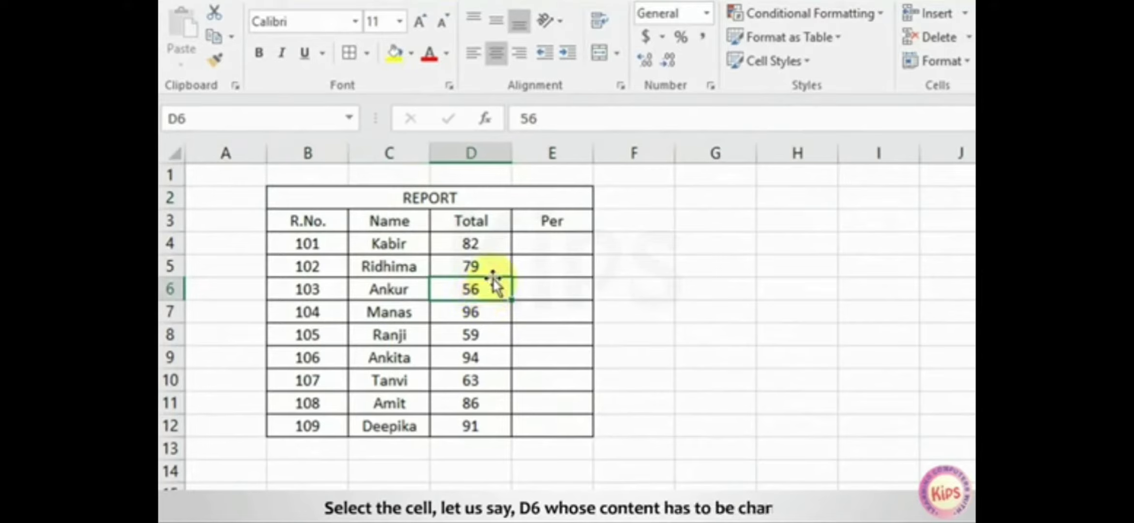
key(BackSpace)
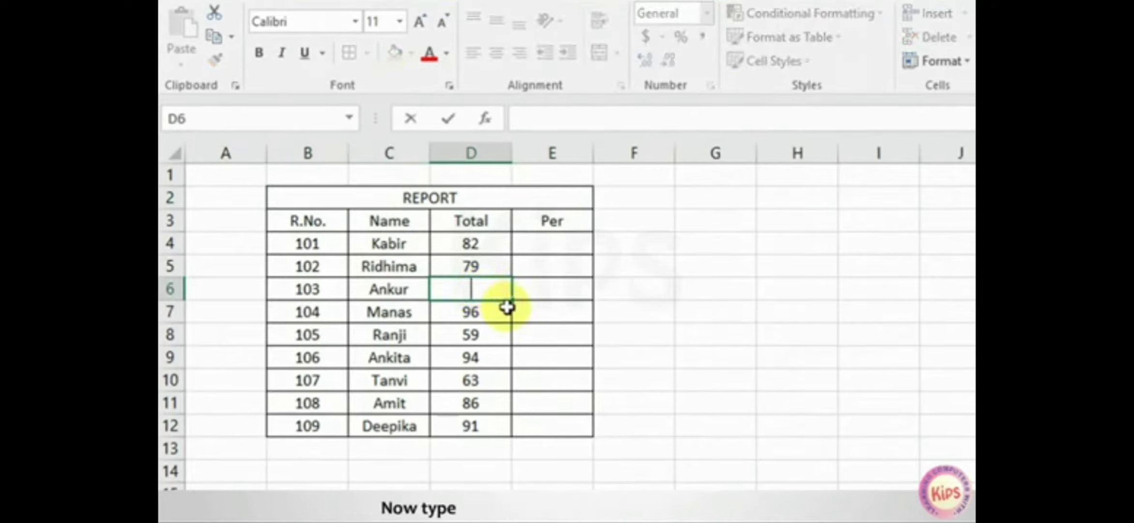
text(65)
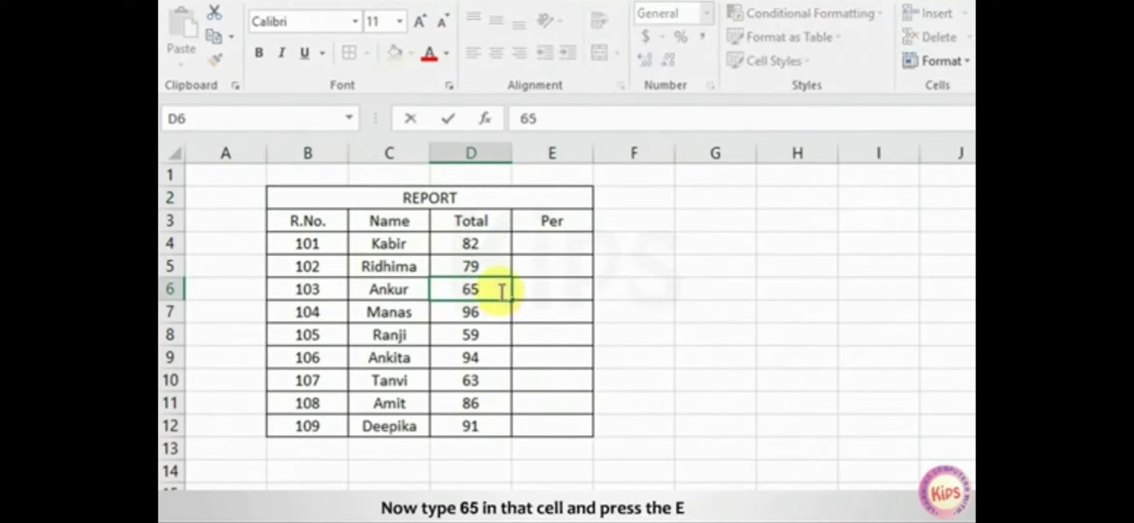
key(Return)
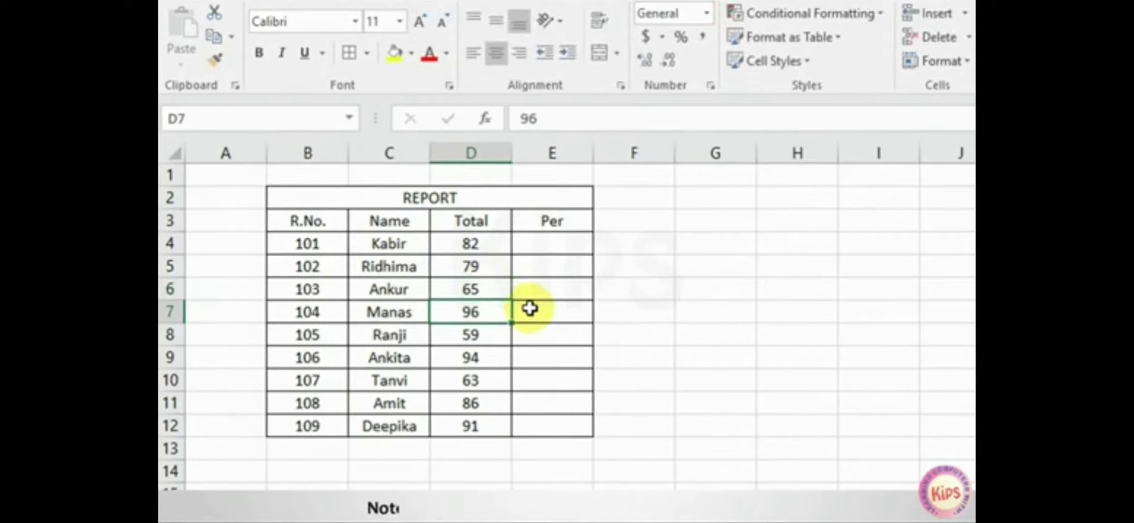
Edit the Hindi mark in cell D6 of the marks list directly in the cell so it reads 76.
click(504, 293)
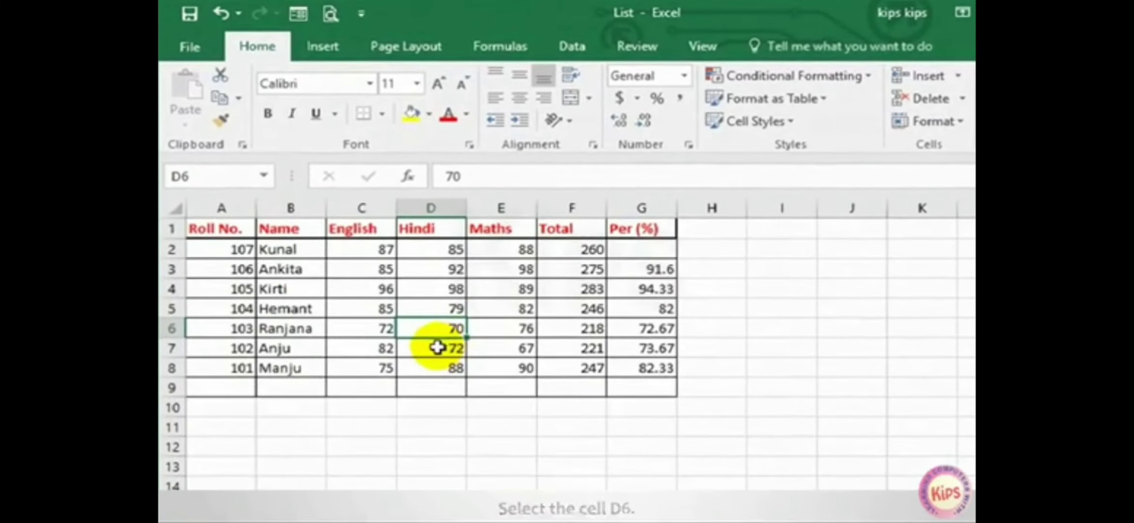
double_click(451, 329)
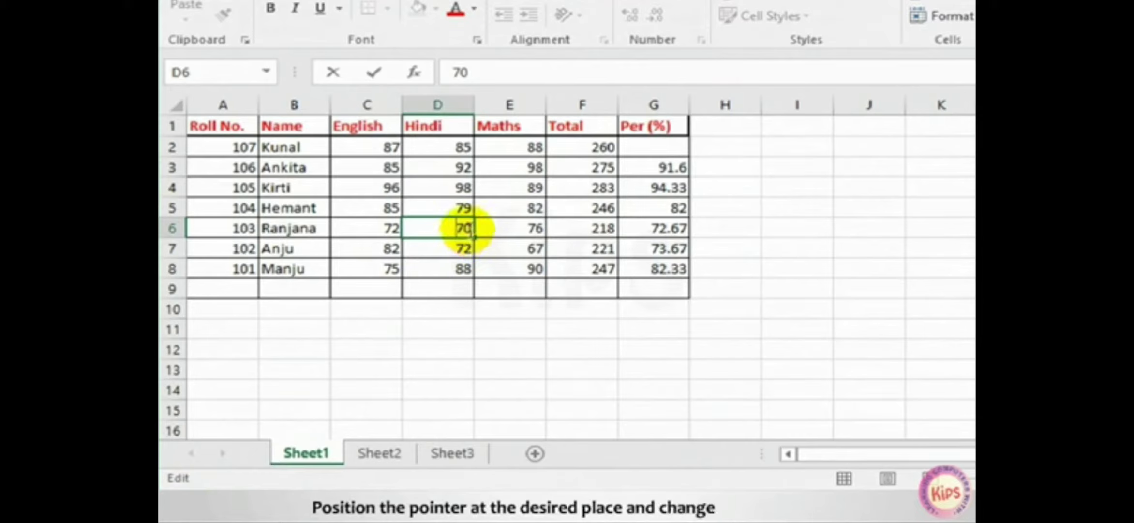
key(BackSpace)
text(6)
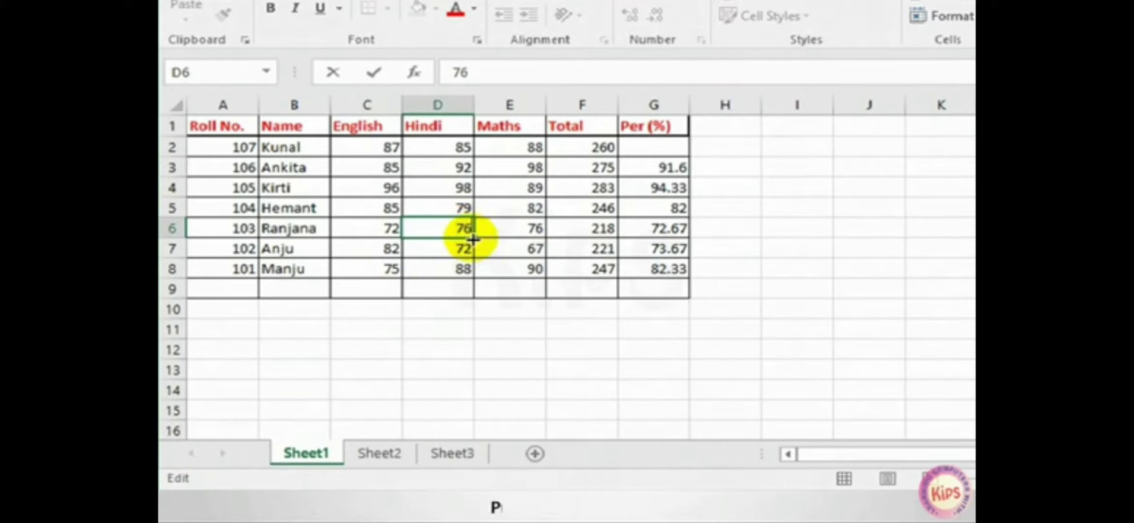
key(Return)
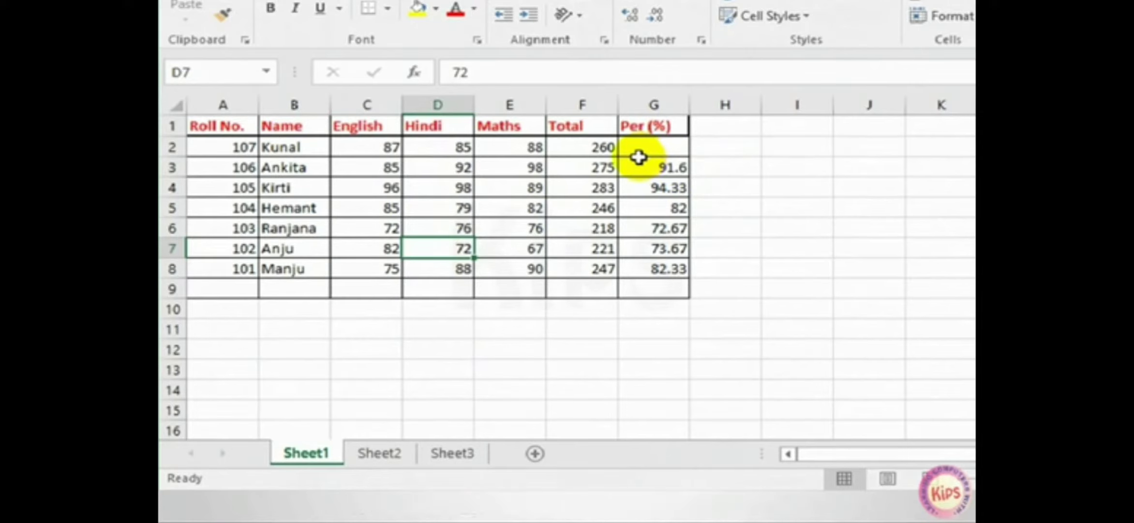
Change the Hindi mark in cell D4 to 96 by editing it in the Formula Bar.
click(449, 190)
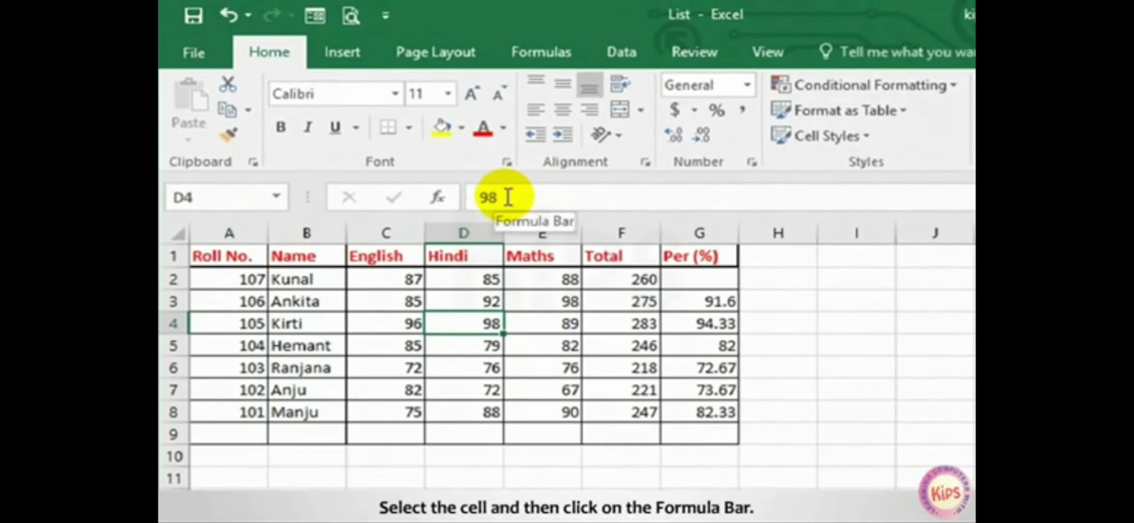
click(508, 198)
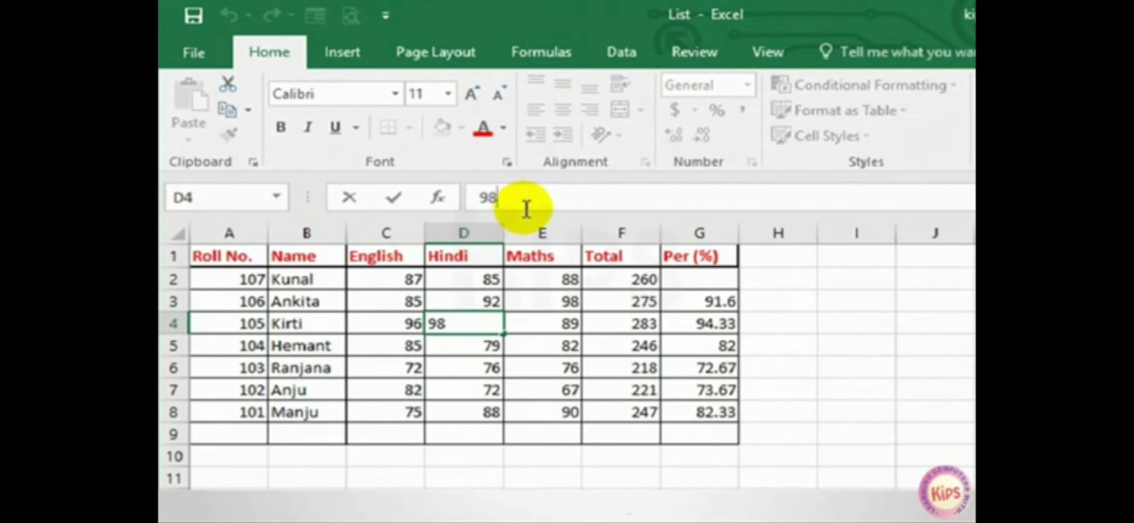
key(BackSpace)
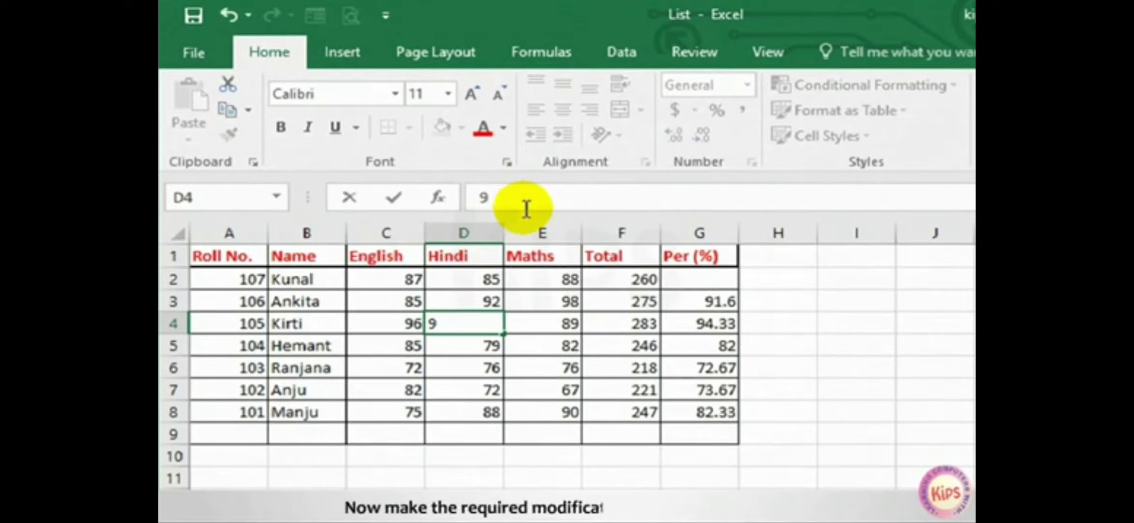
text(6)
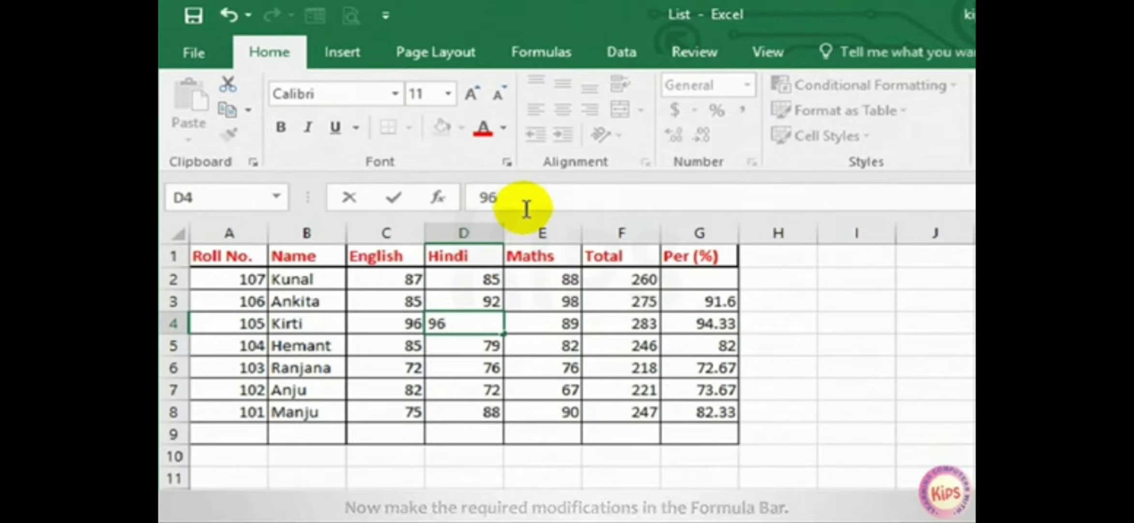
key(Return)
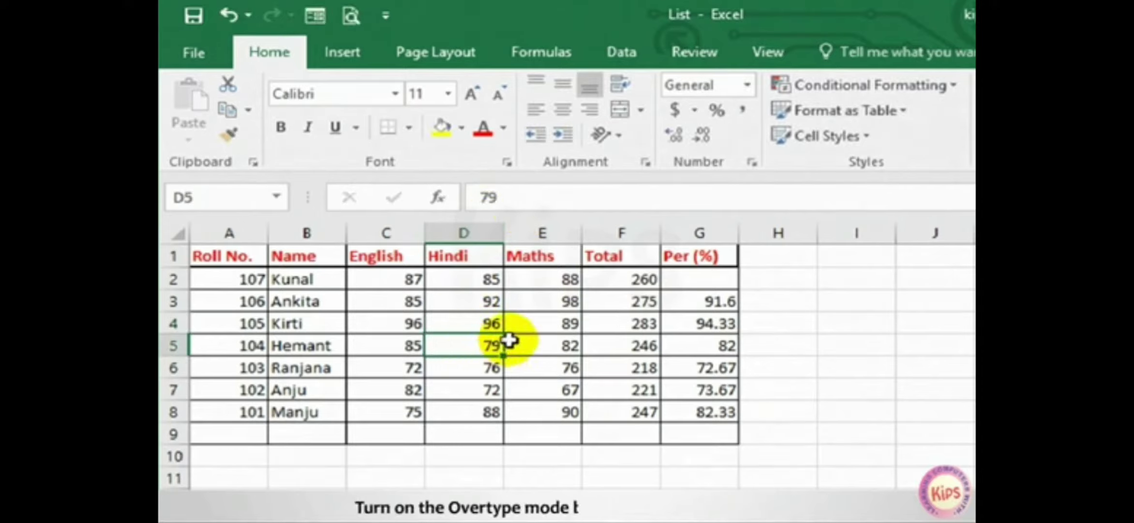
Overwrite the Hindi mark in cell D4 with 69 by editing inside the cell.
double_click(484, 325)
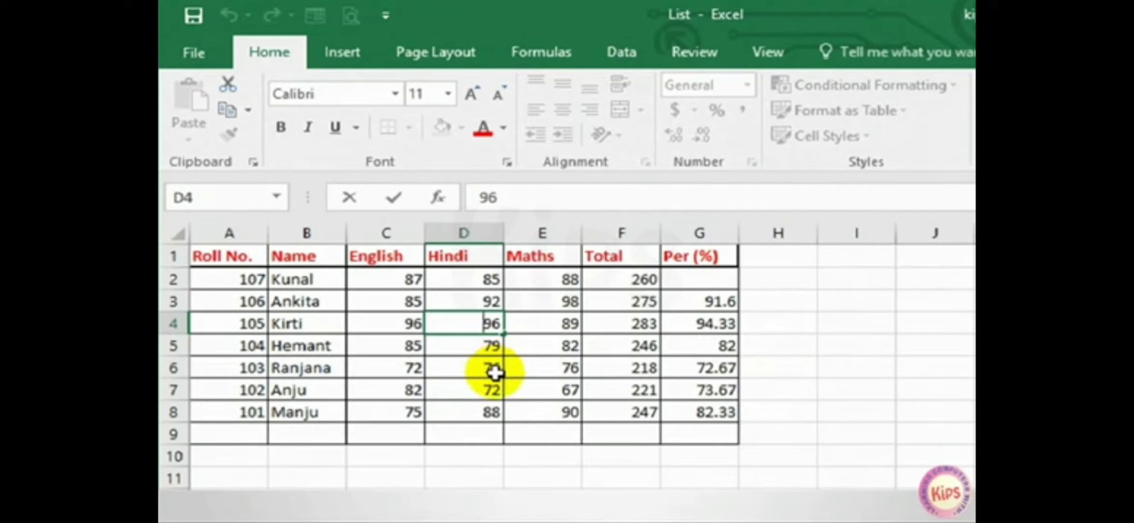
key(Delete)
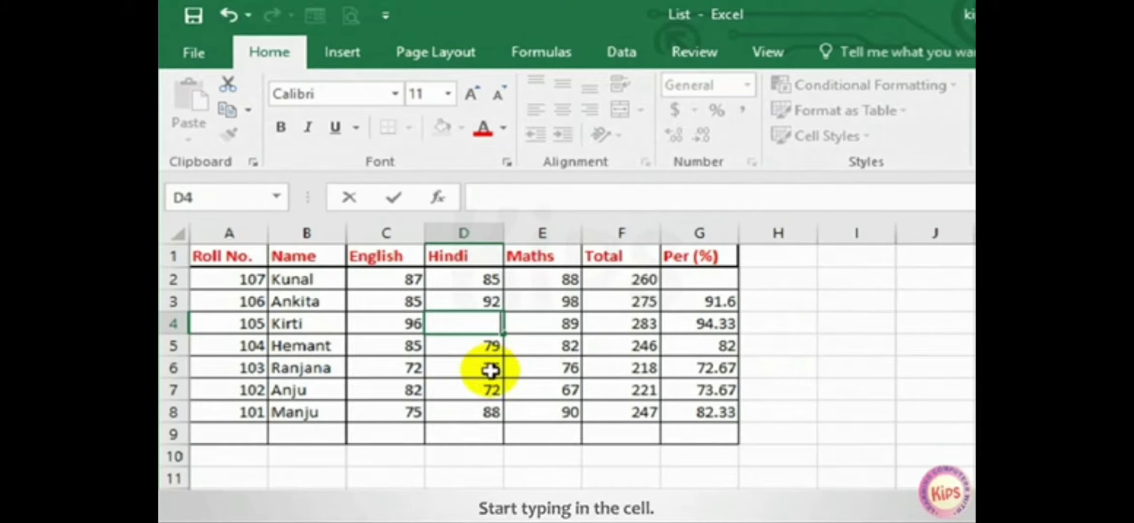
text(69)
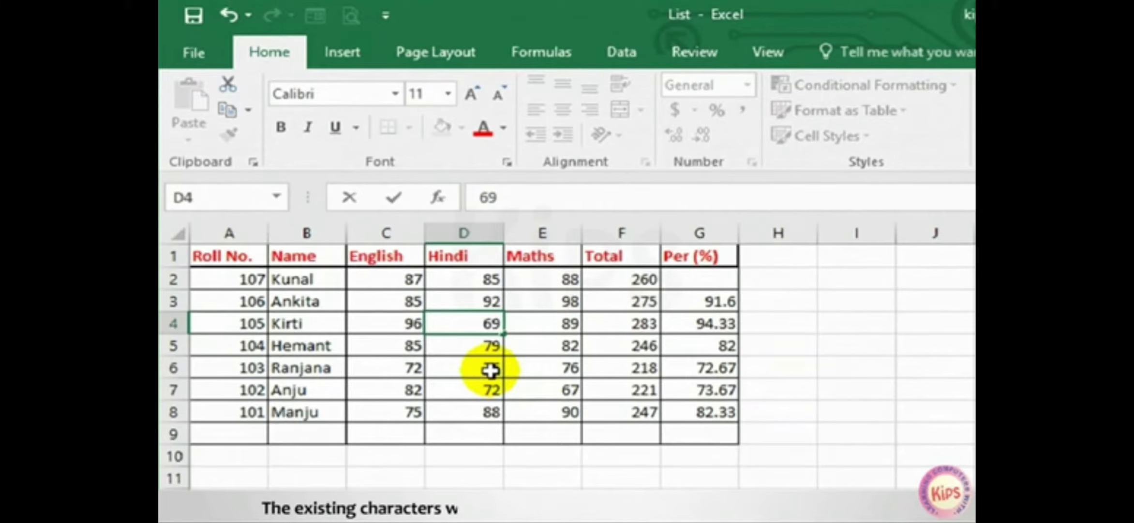
key(Return)
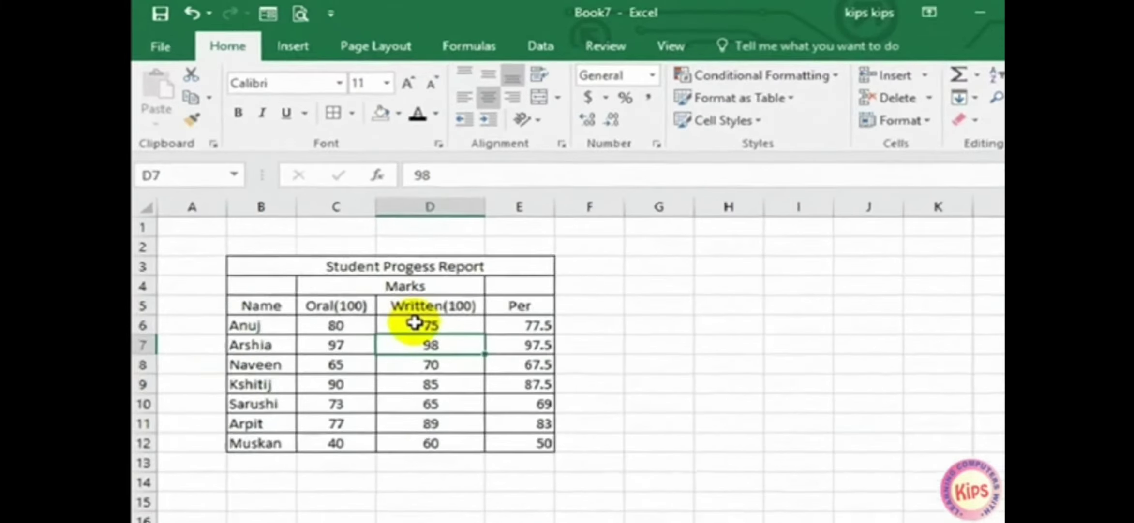
Insert blank cells at D6:E7 of the student progress report, with the existing cells shifted down.
click(395, 294)
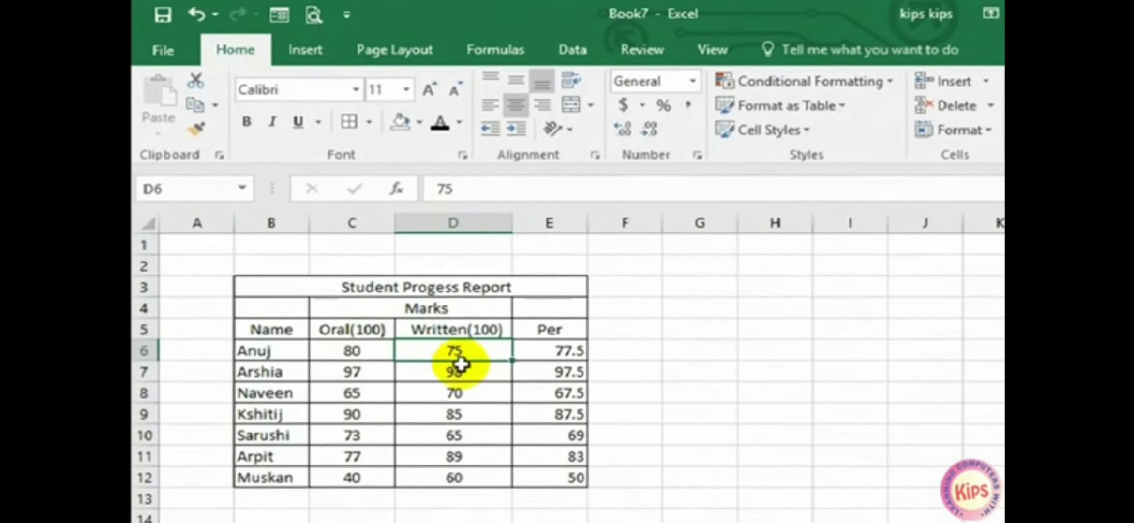
drag(461, 364, 507, 376)
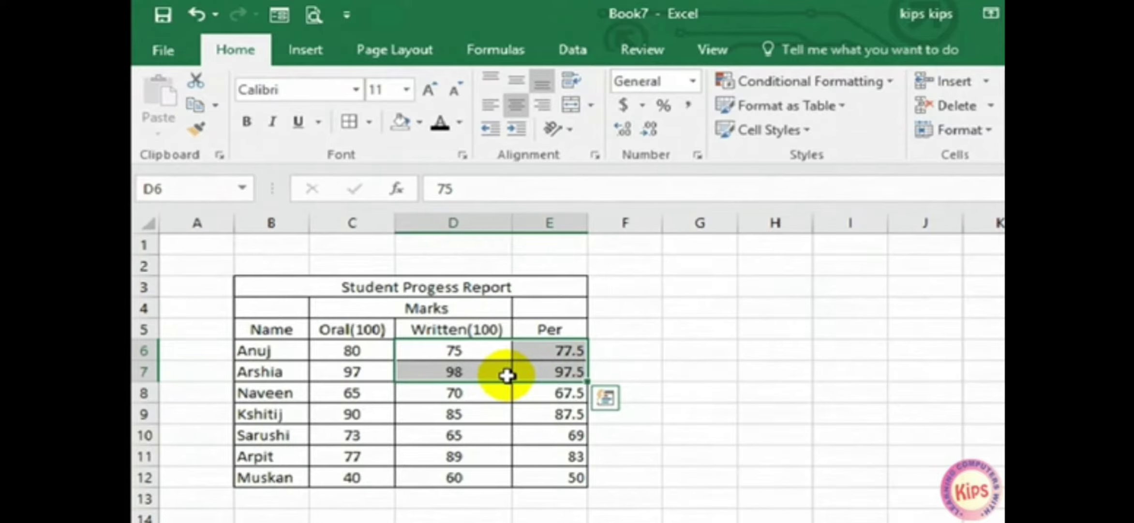
right_click(469, 351)
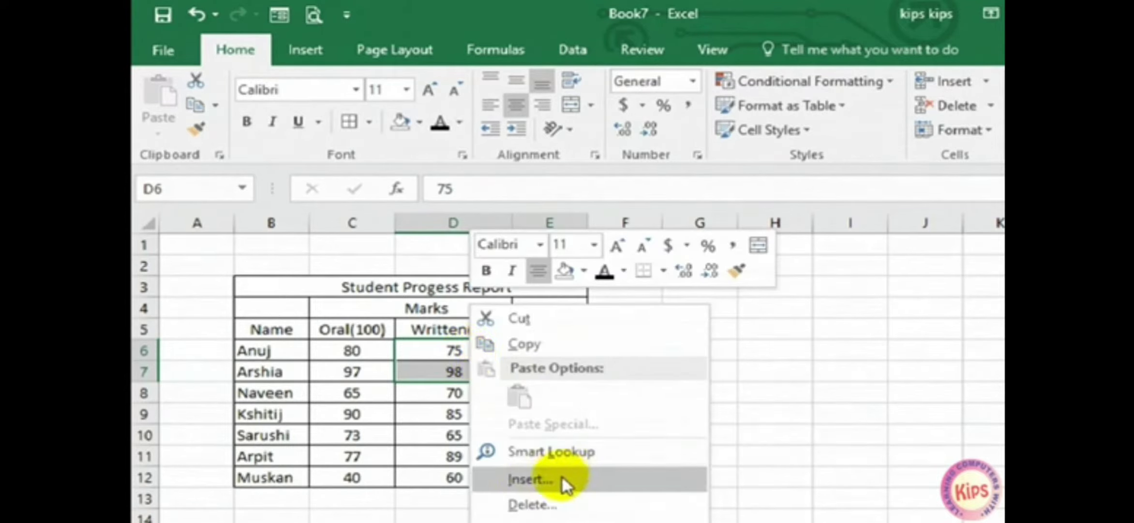
key(Escape)
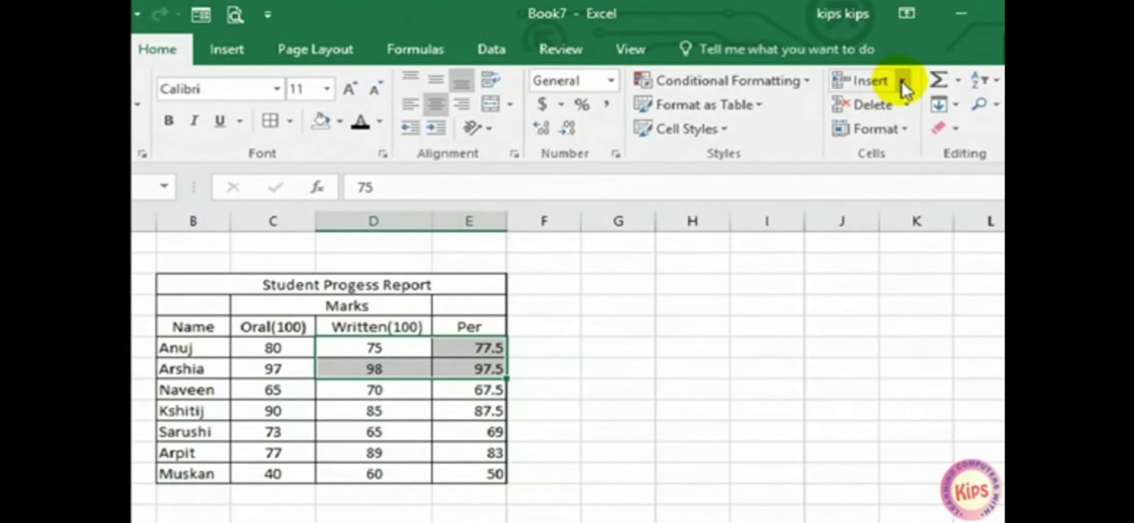
click(902, 82)
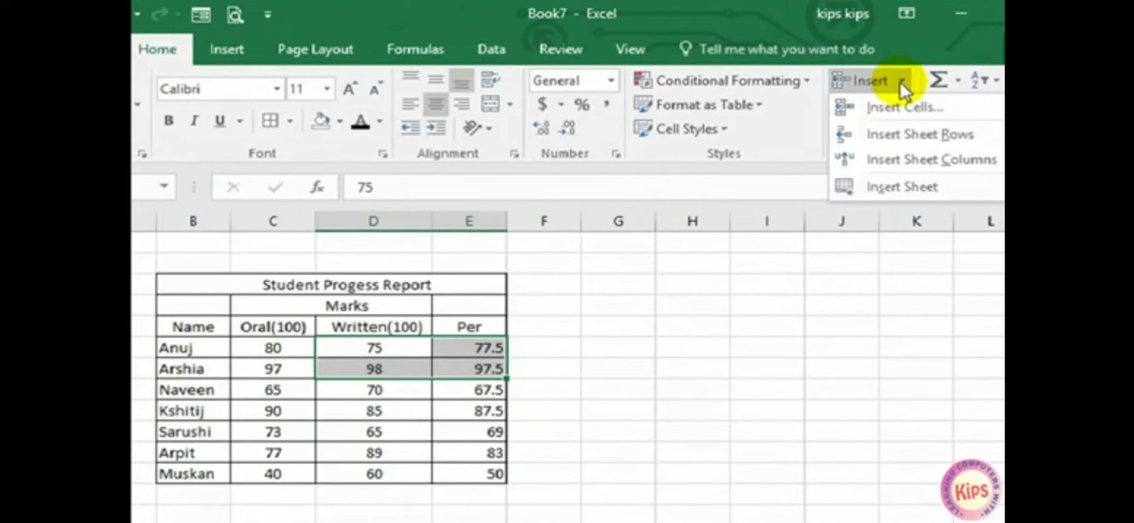
click(904, 108)
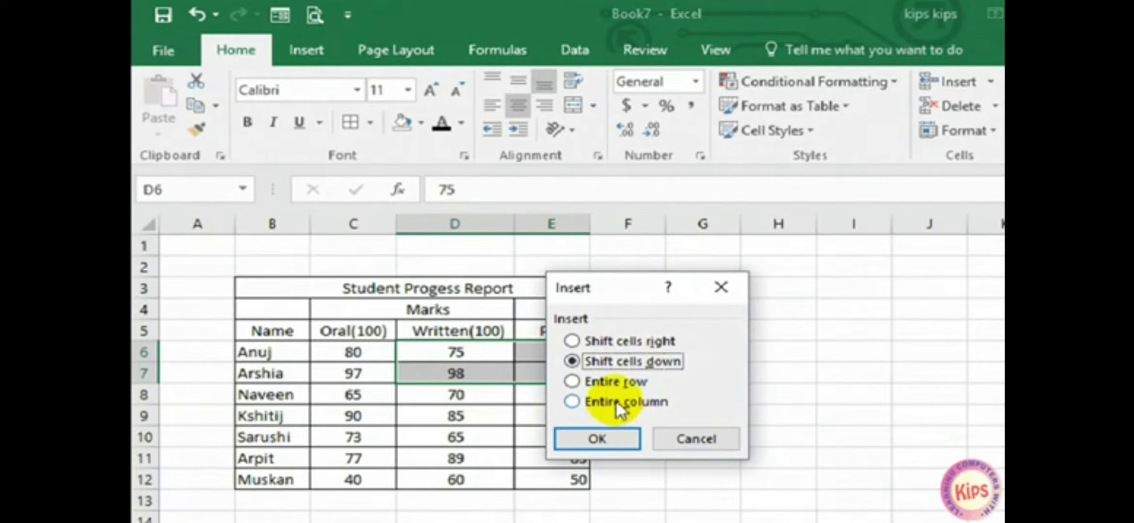
click(615, 438)
click(646, 391)
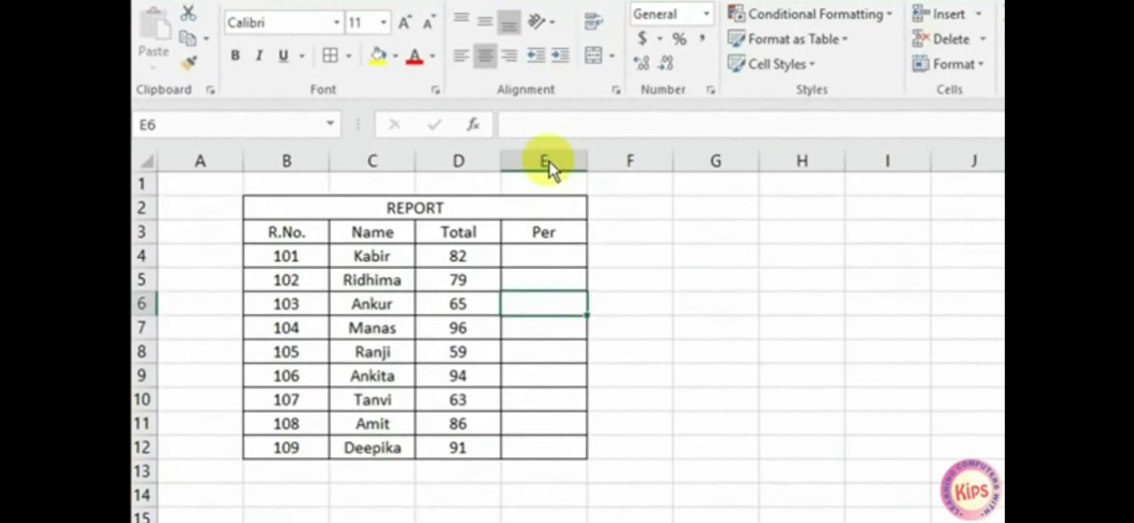
Insert a blank sheet column before the Per column, column E, of the REPORT table.
click(549, 161)
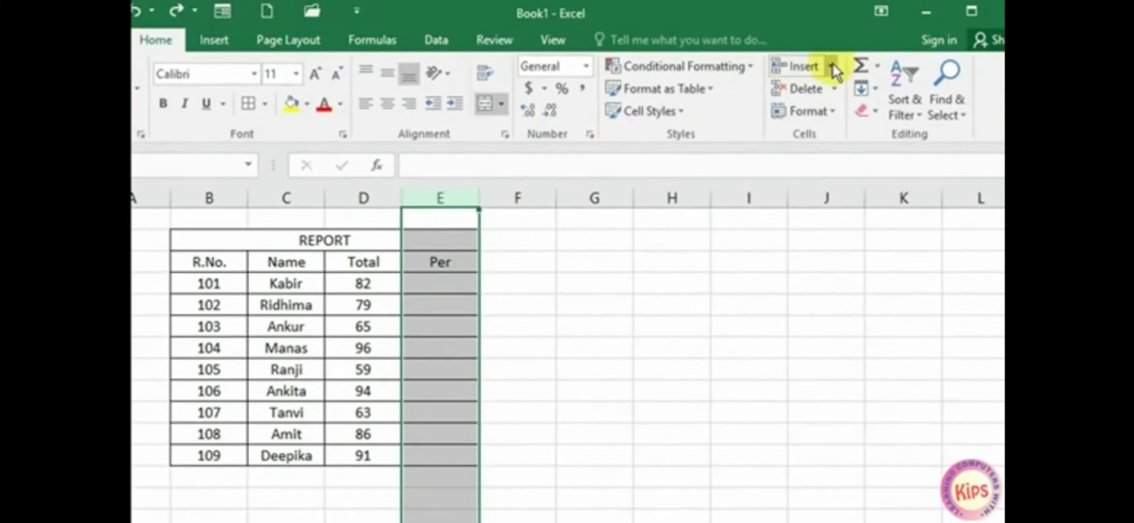
click(833, 68)
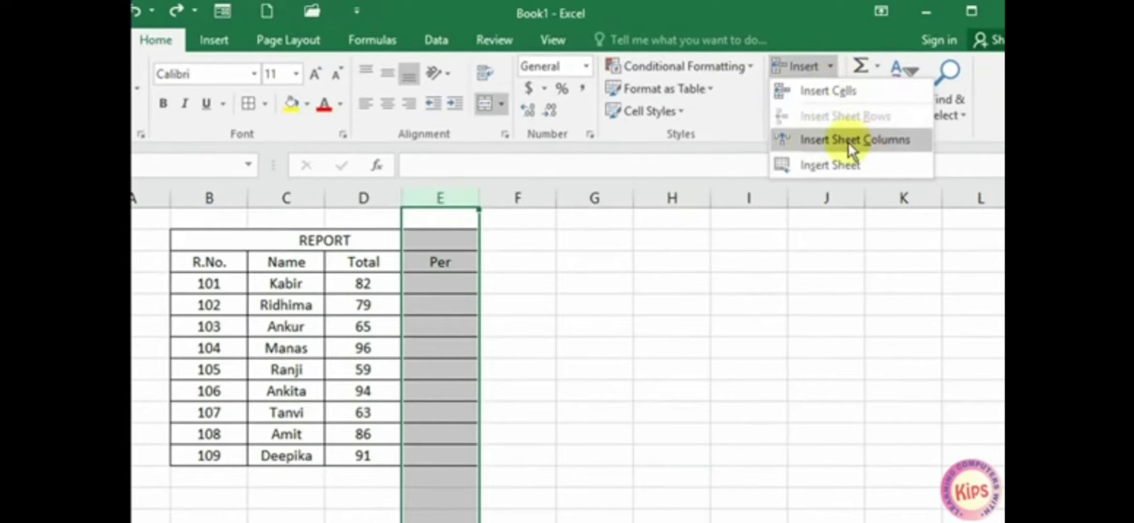
click(881, 141)
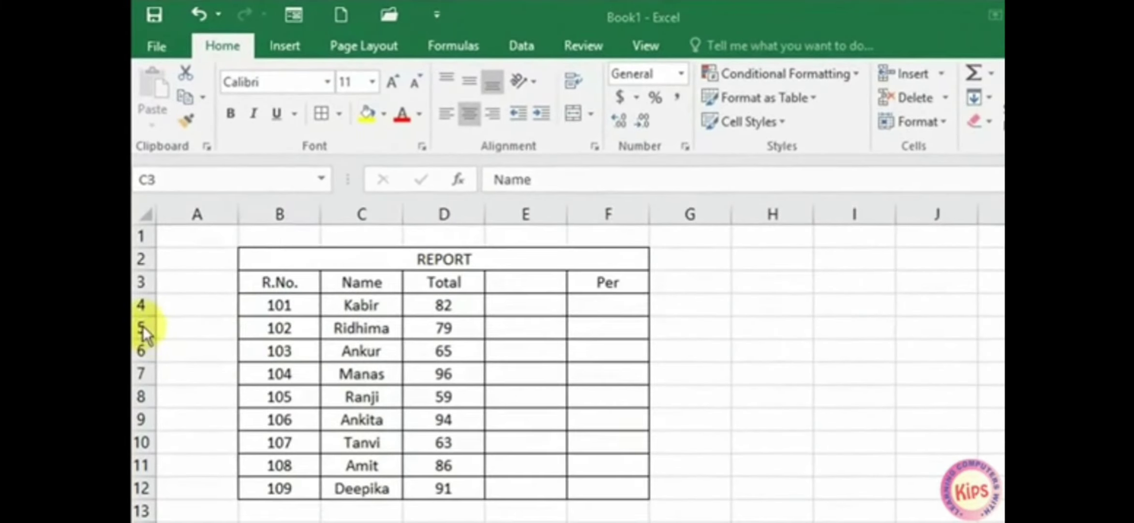
Insert a blank sheet row above row 5 of the REPORT table.
click(141, 328)
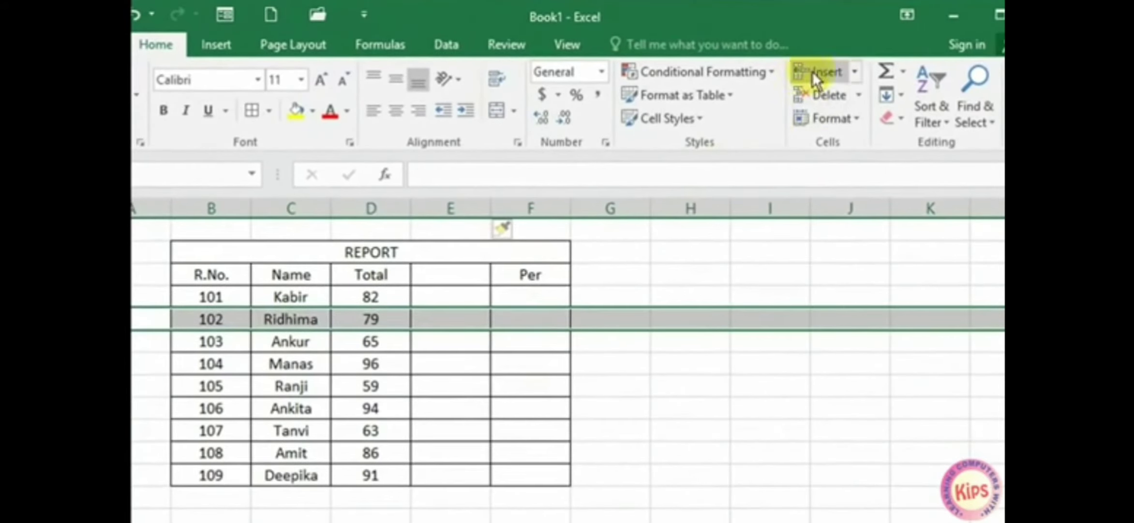
click(854, 72)
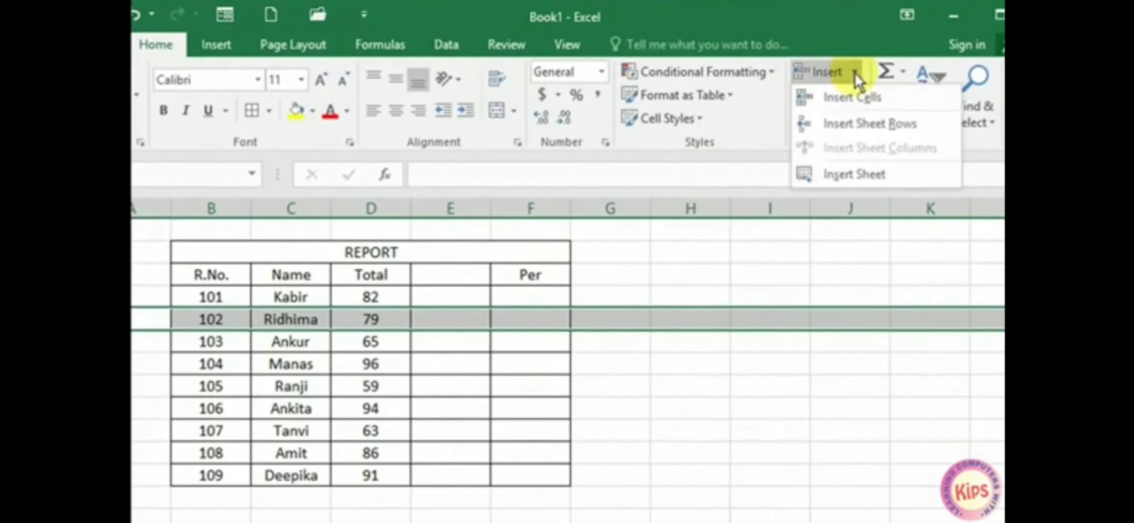
click(870, 124)
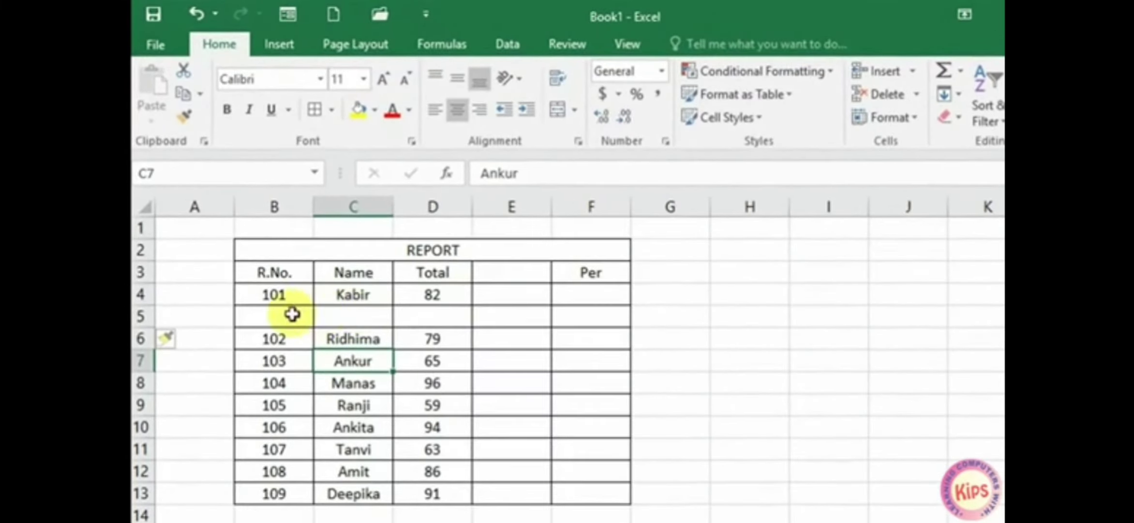
Delete the blank cells B5:D5 of the REPORT table using the Shift cells up option.
drag(292, 314, 410, 317)
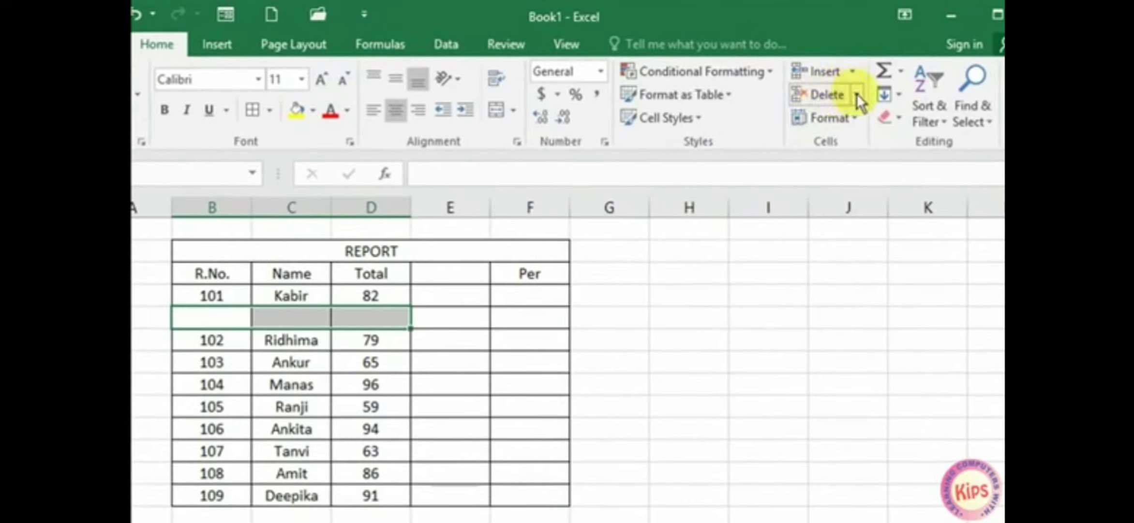
click(857, 94)
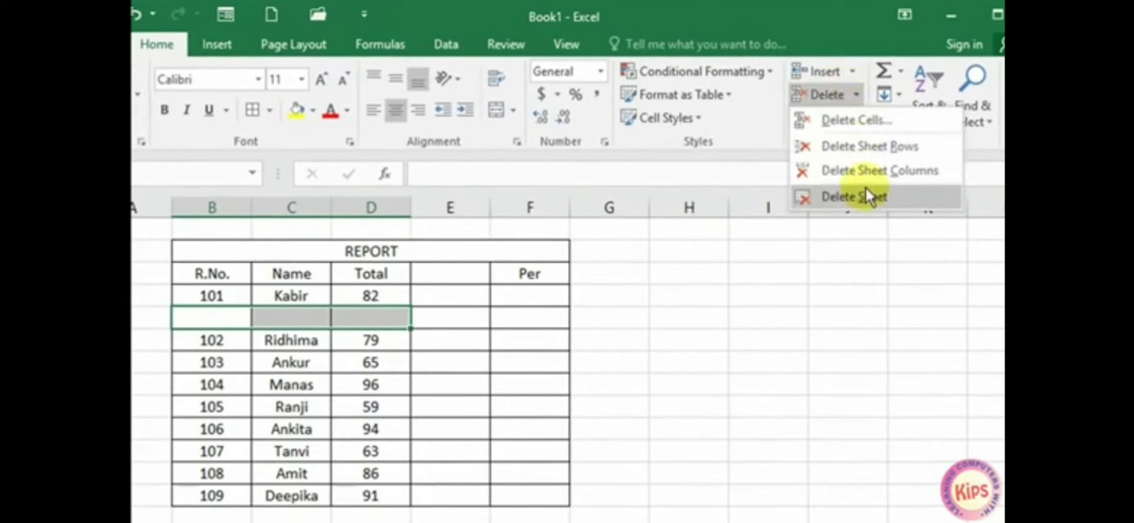
click(849, 120)
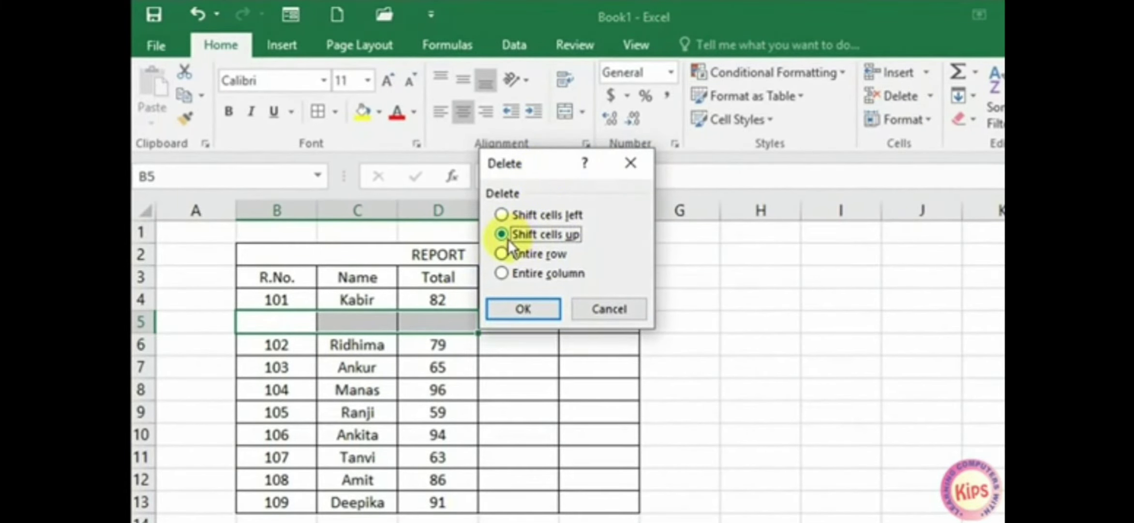
click(548, 312)
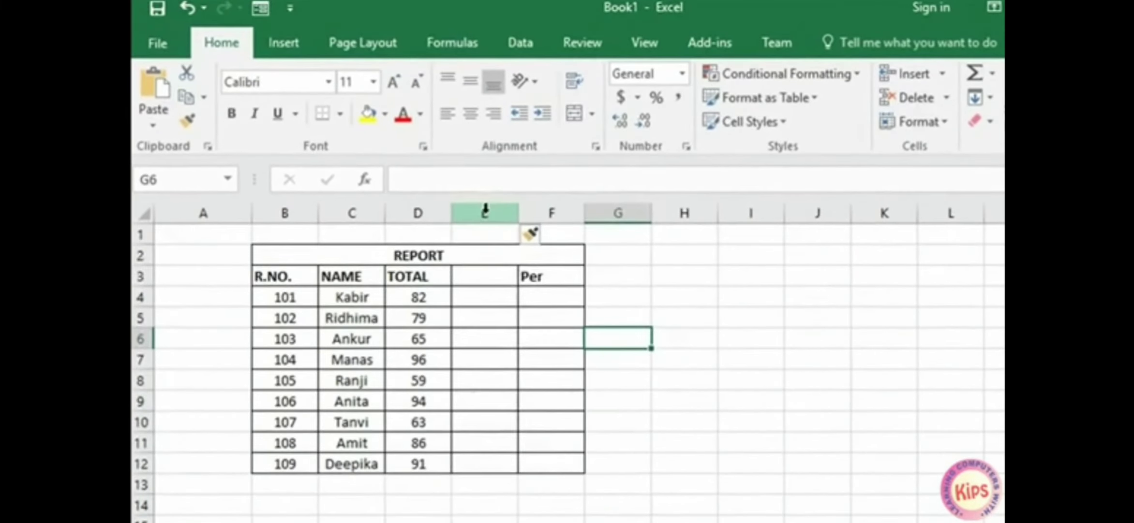
Delete the blank sheet column E between the Total and Per columns of the REPORT table.
click(431, 178)
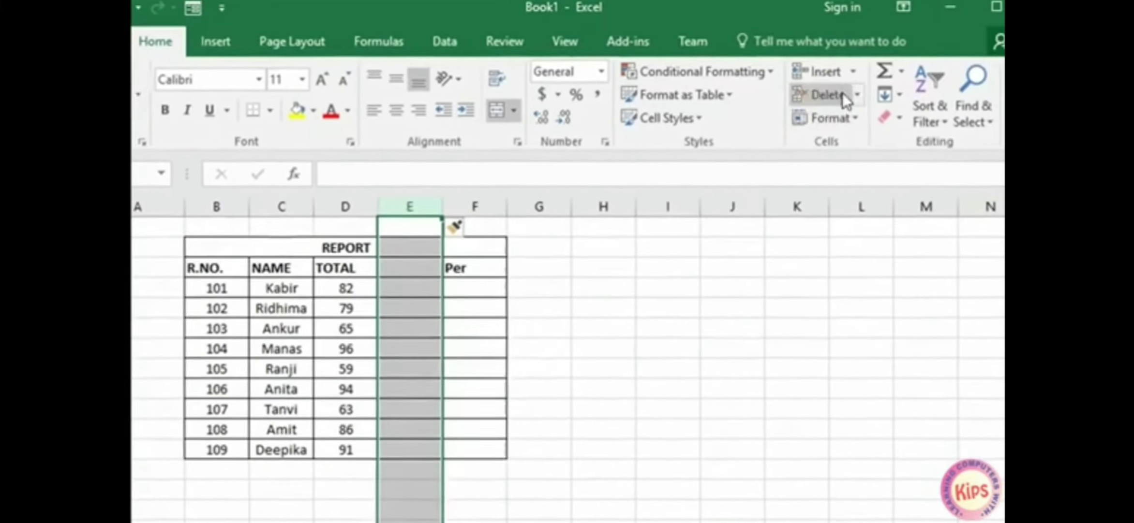
click(946, 97)
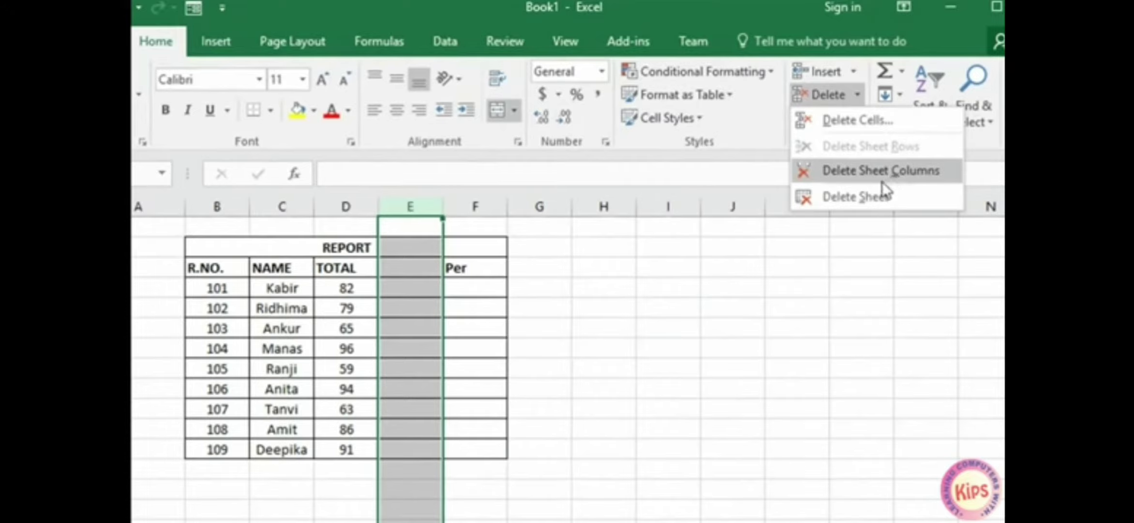
key(Escape)
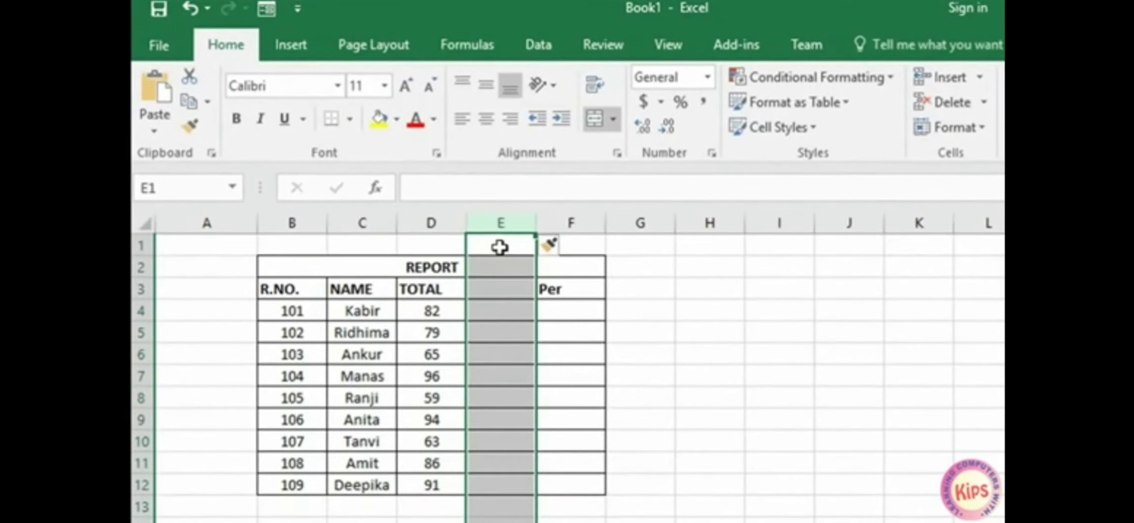
right_click(489, 223)
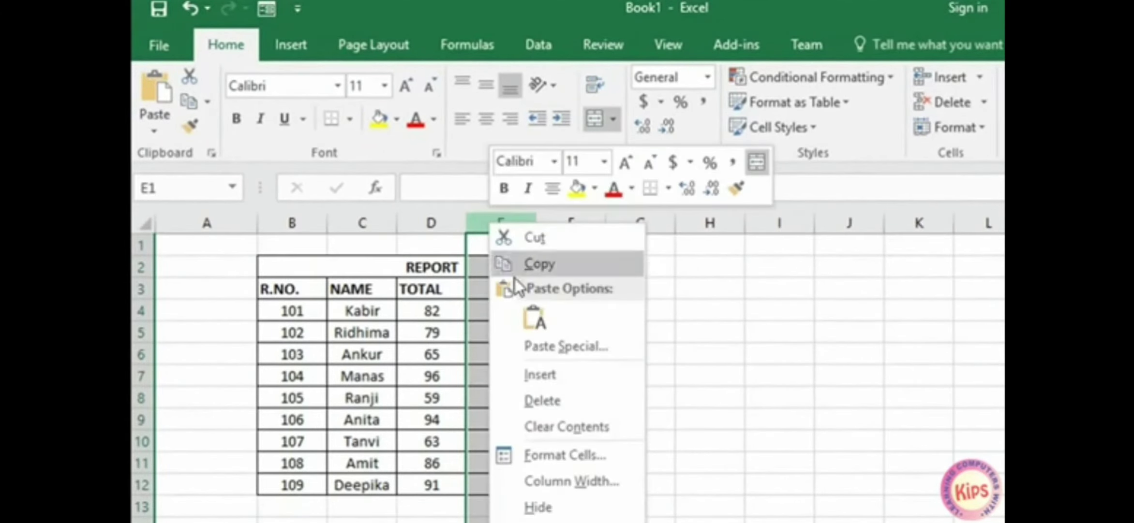
click(541, 404)
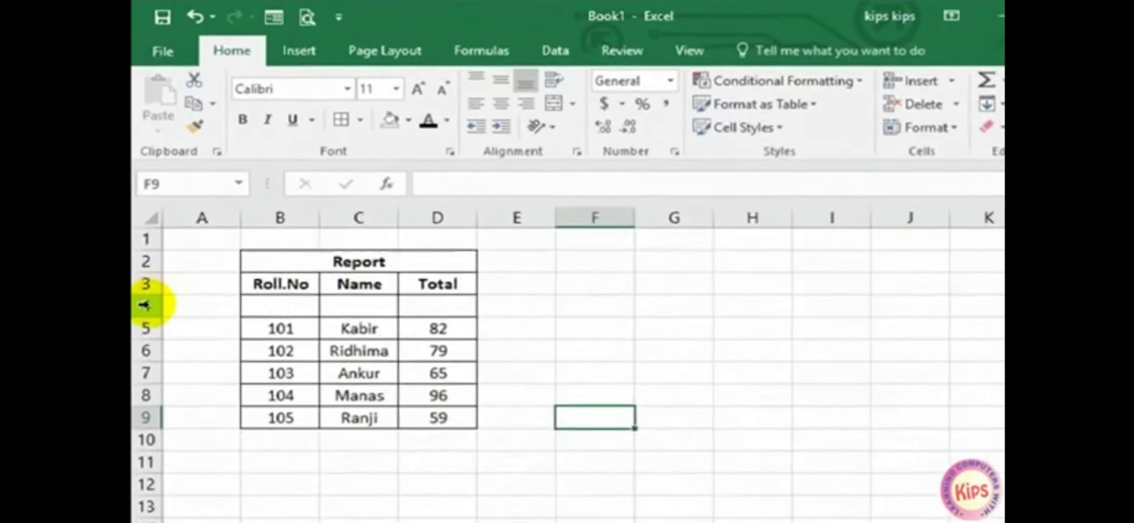
Delete the blank sheet row 4 beneath the header row of the Report table.
click(144, 305)
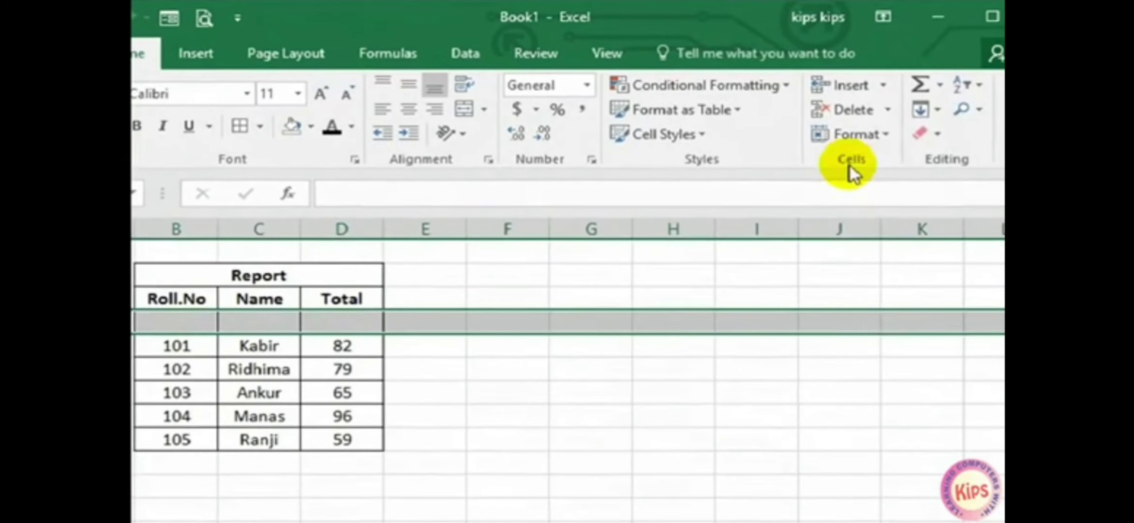
click(886, 111)
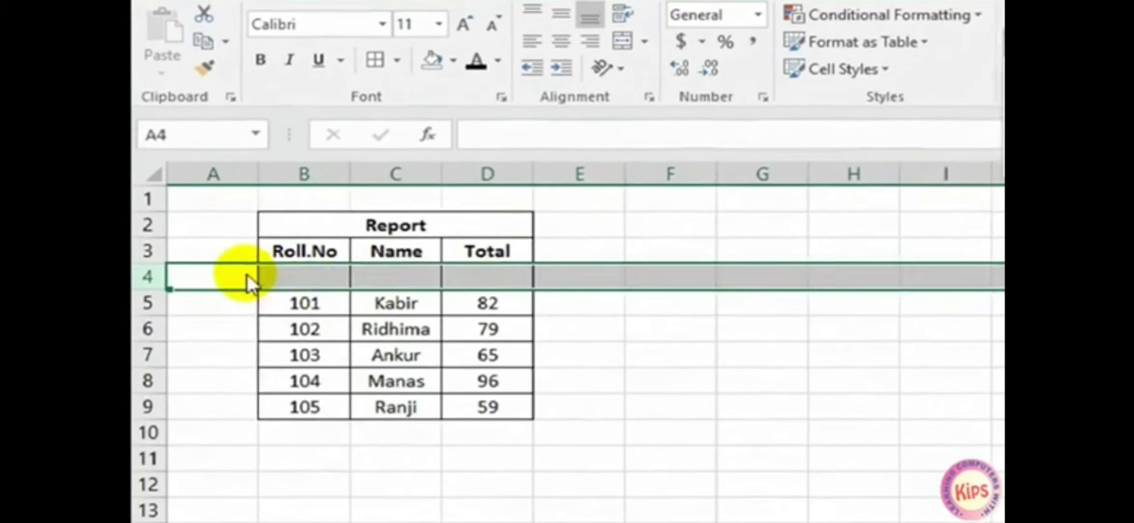
click(245, 276)
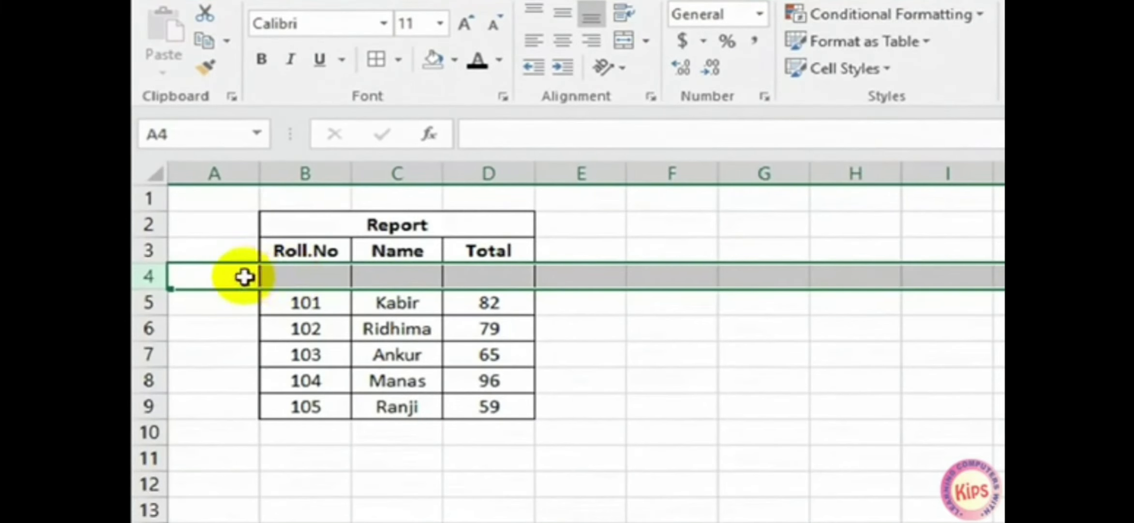
right_click(153, 277)
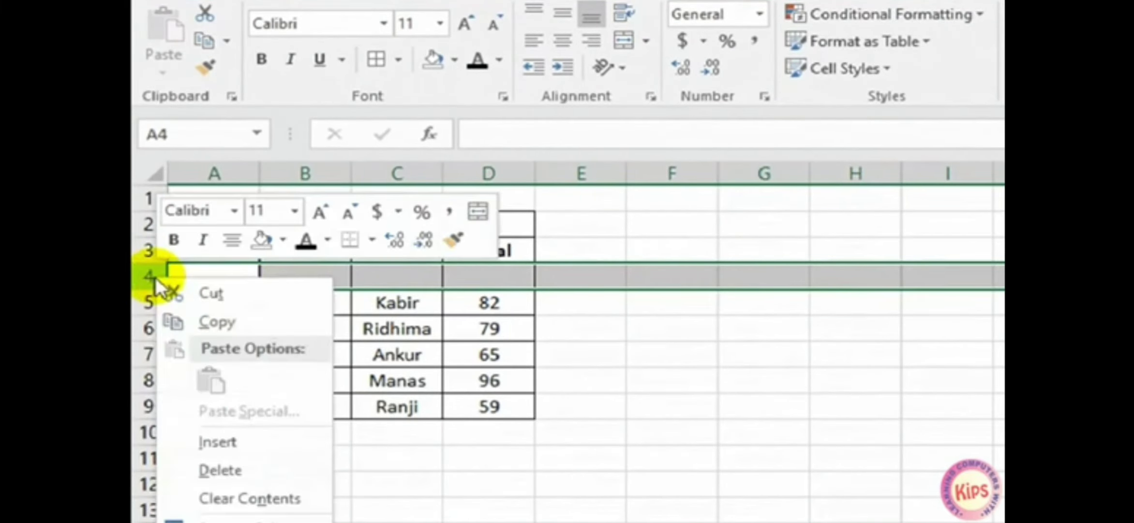
click(248, 470)
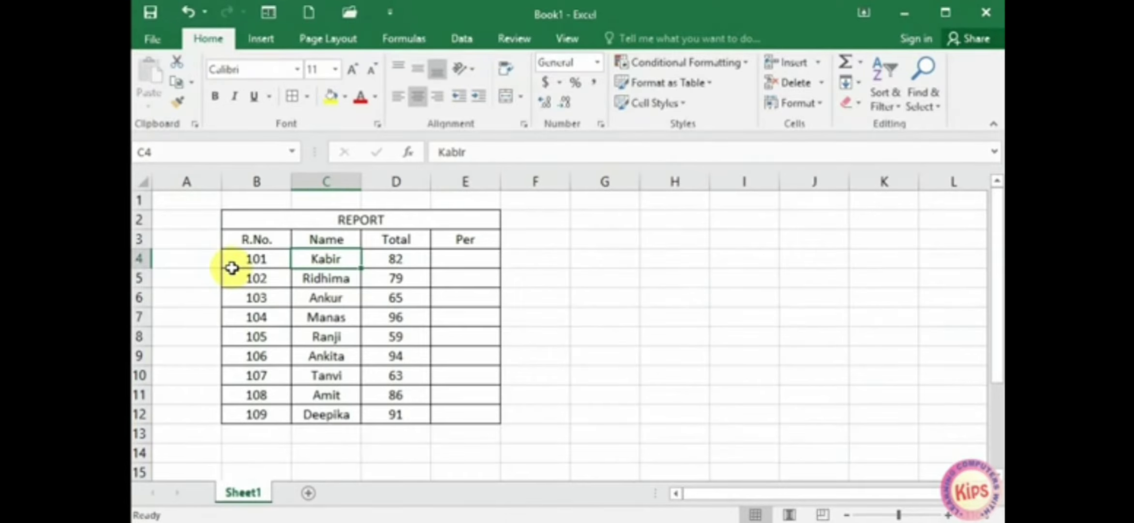
Set the row height of the first student record, cells B4:E4, to 7.35.
drag(231, 268, 464, 262)
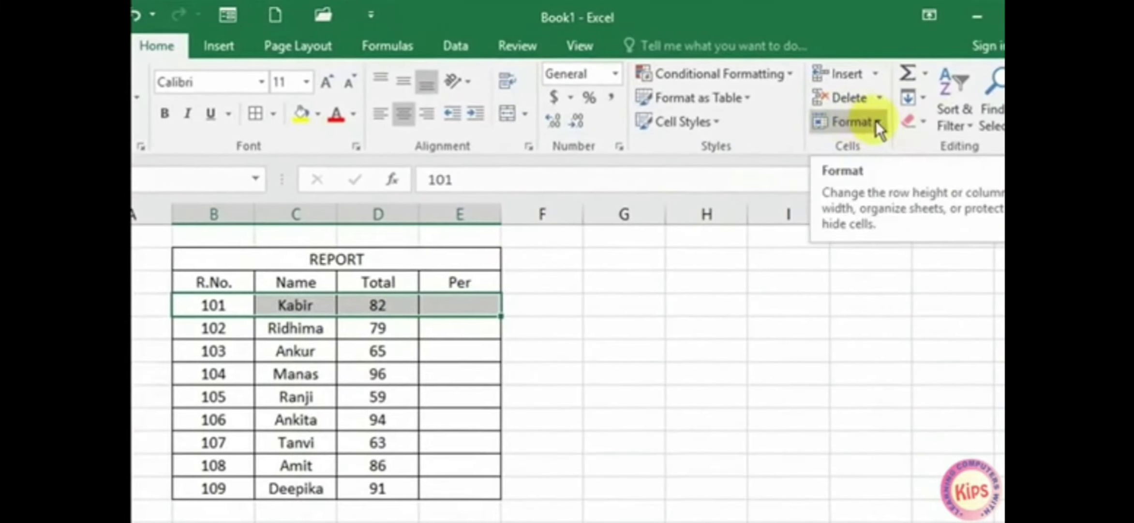
click(882, 121)
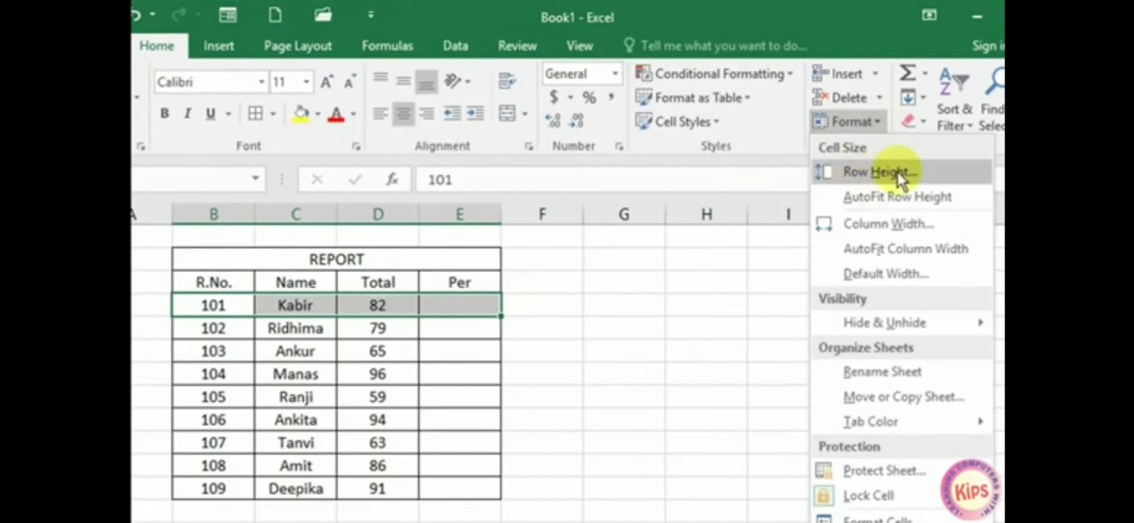
click(872, 171)
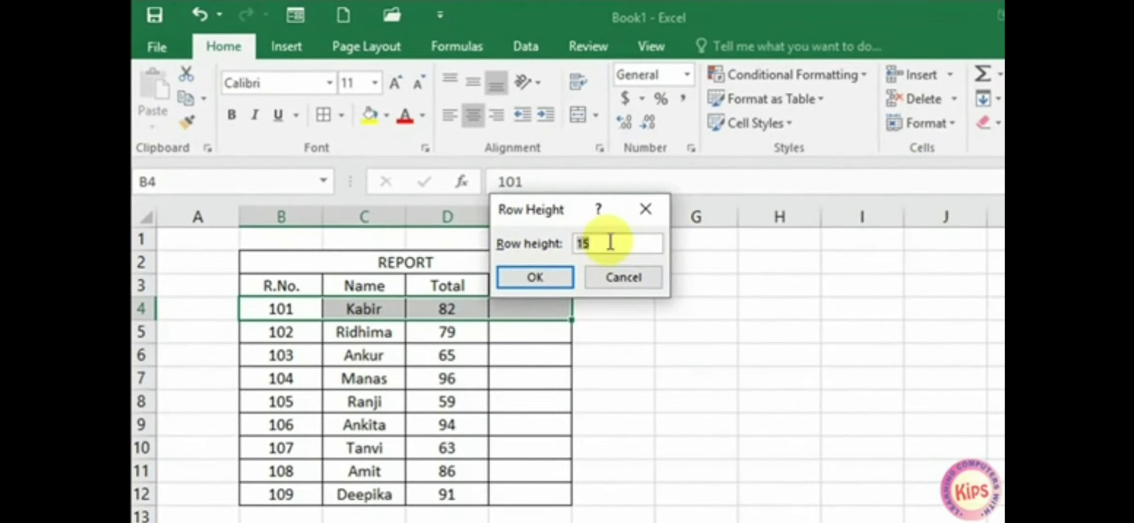
text(7.35)
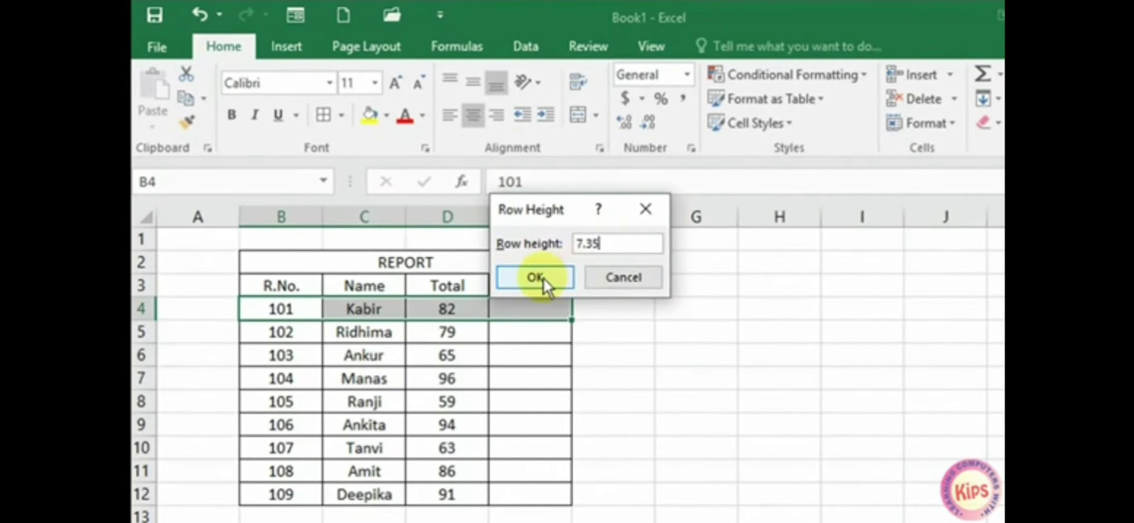
click(543, 278)
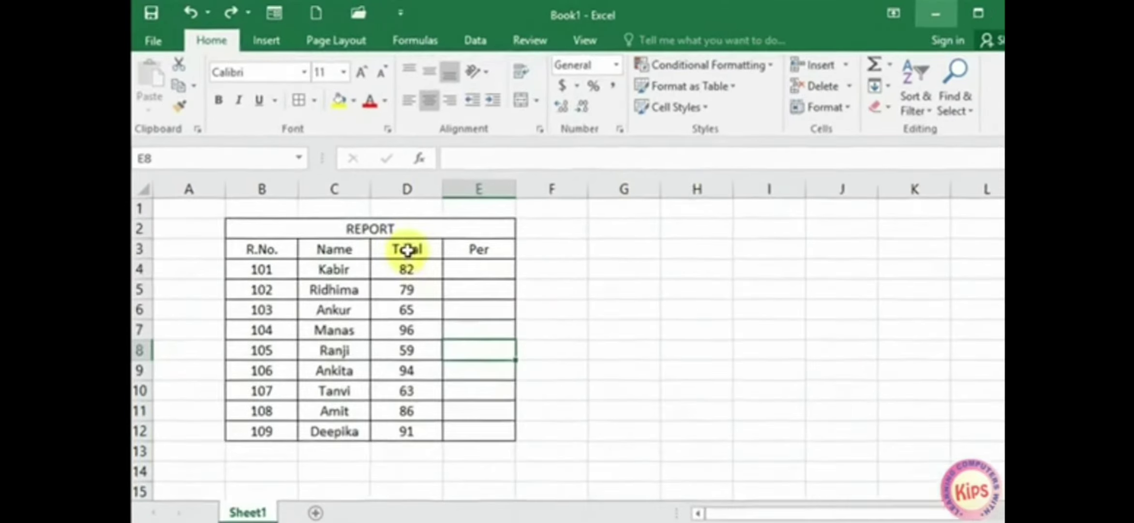
Set the column width of the Total column, cells D3:D12, to 7.35.
drag(393, 234, 395, 408)
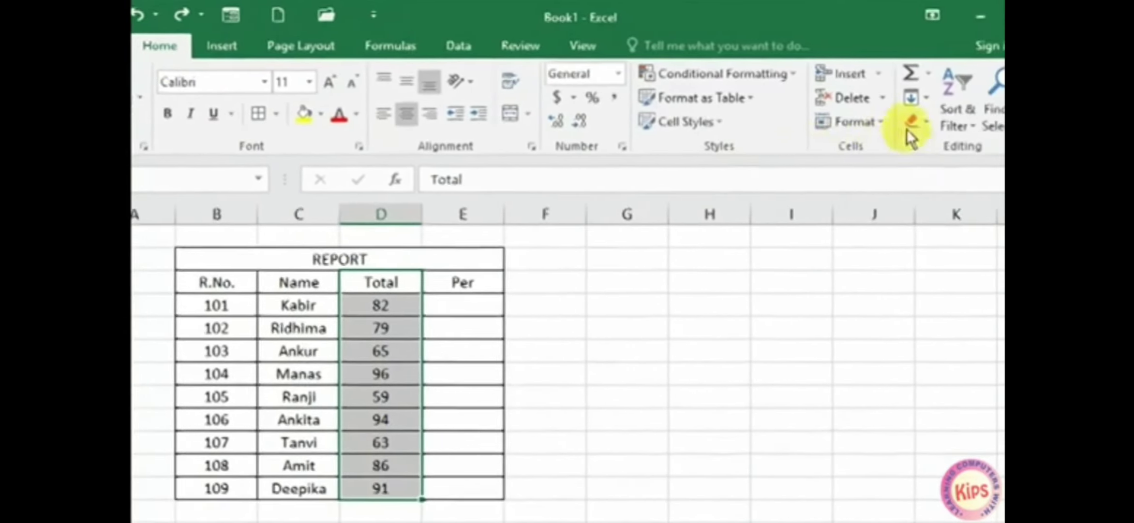
click(878, 123)
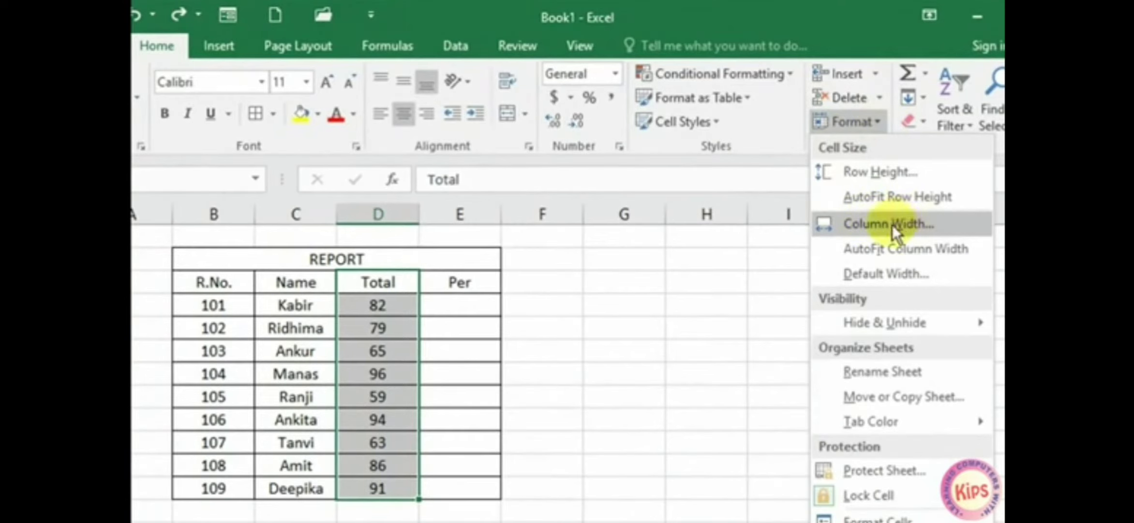
click(906, 226)
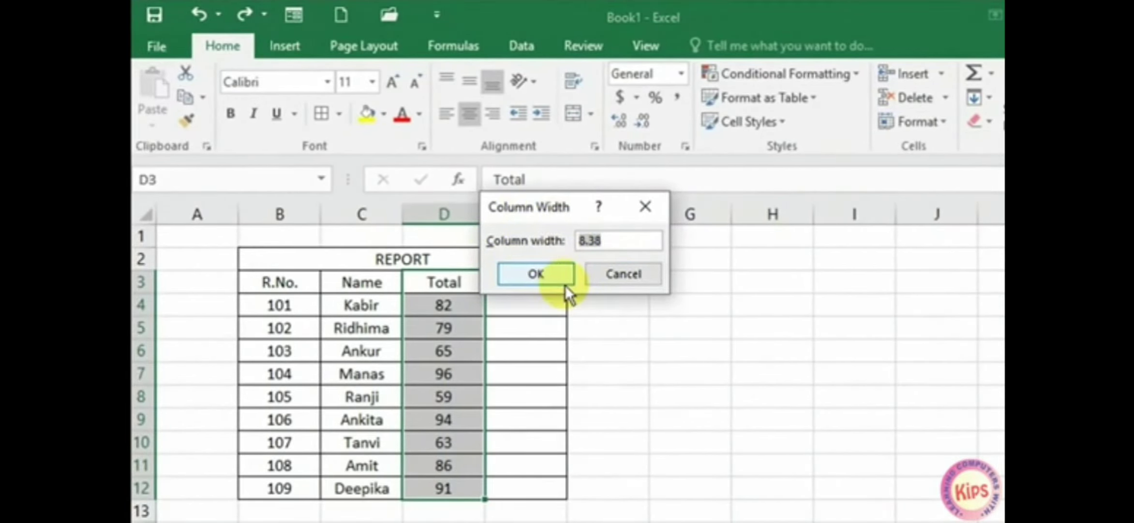
text(7.35)
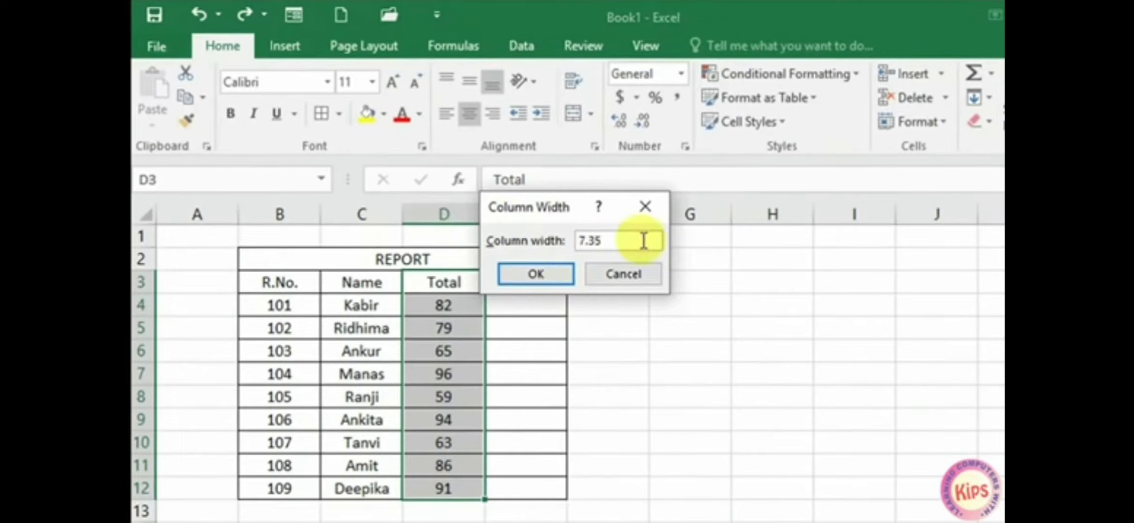
click(549, 271)
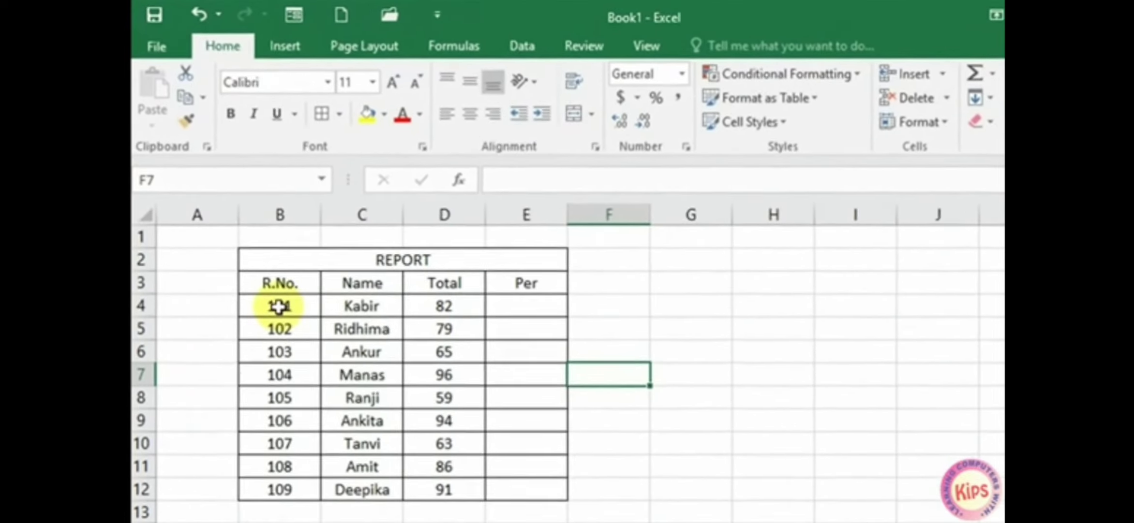
Copy the first student record in B4:D4 and paste it at F6 and again at F7.
click(264, 261)
drag(289, 310, 436, 312)
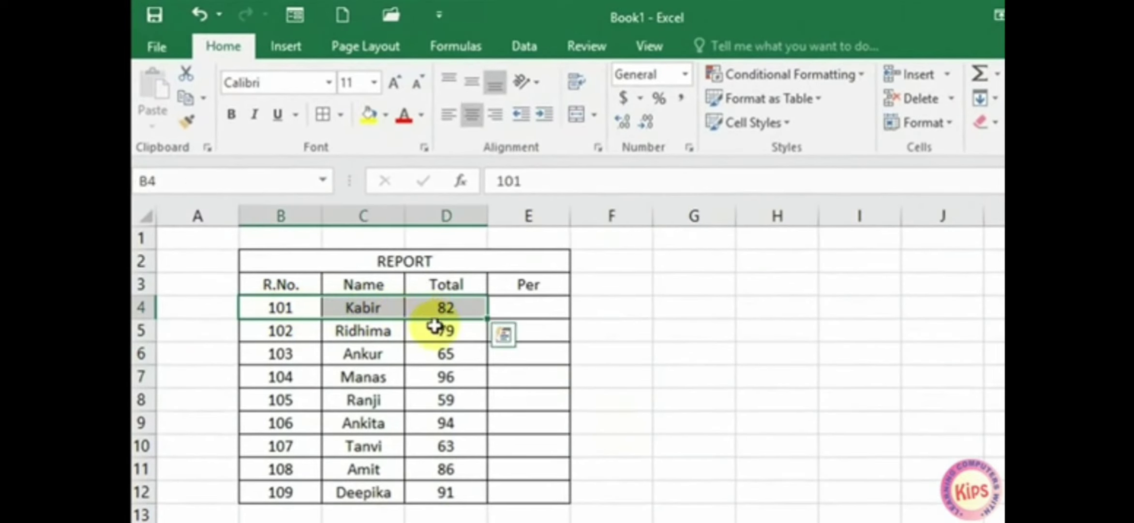
click(187, 101)
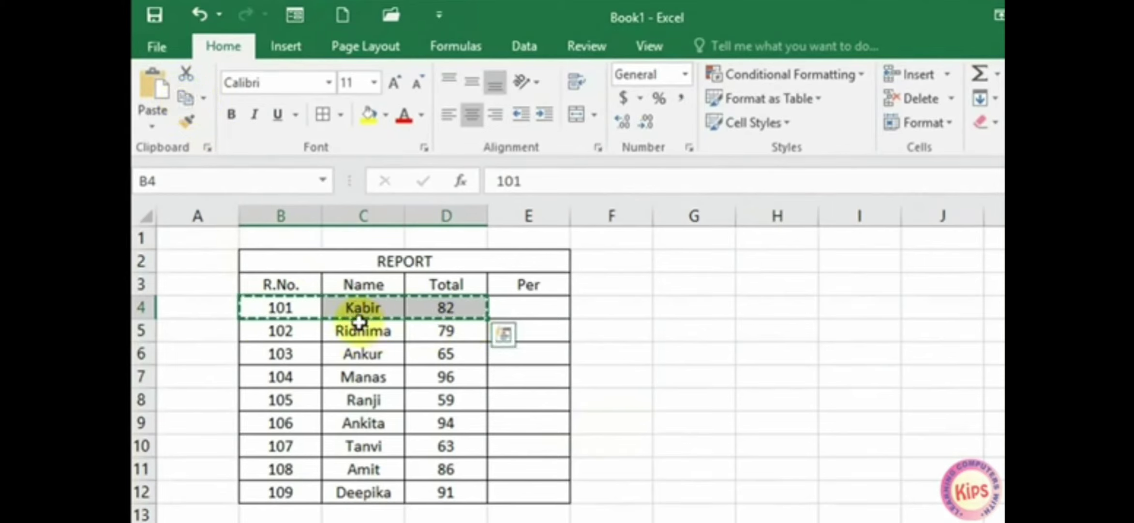
click(281, 515)
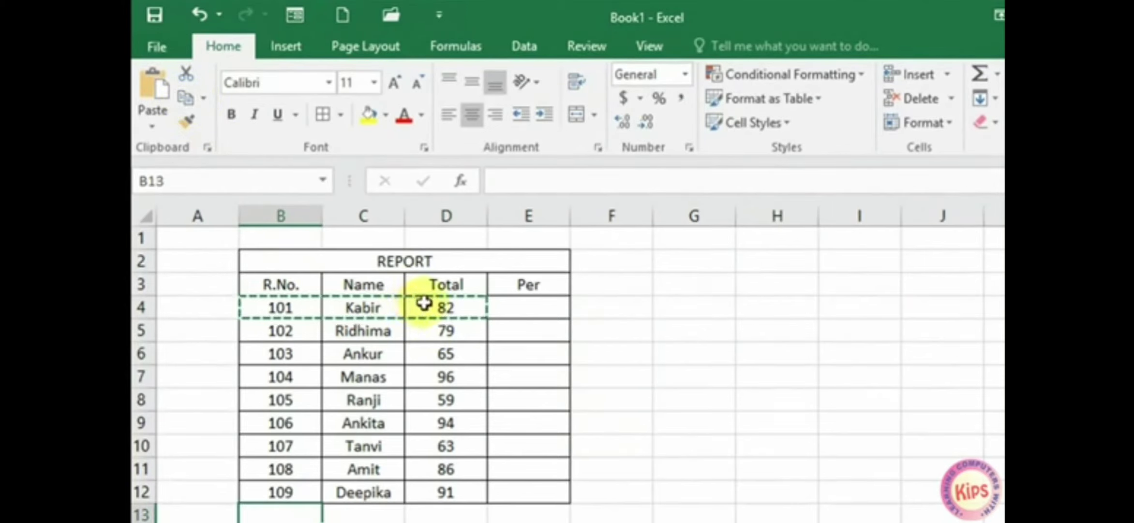
click(615, 305)
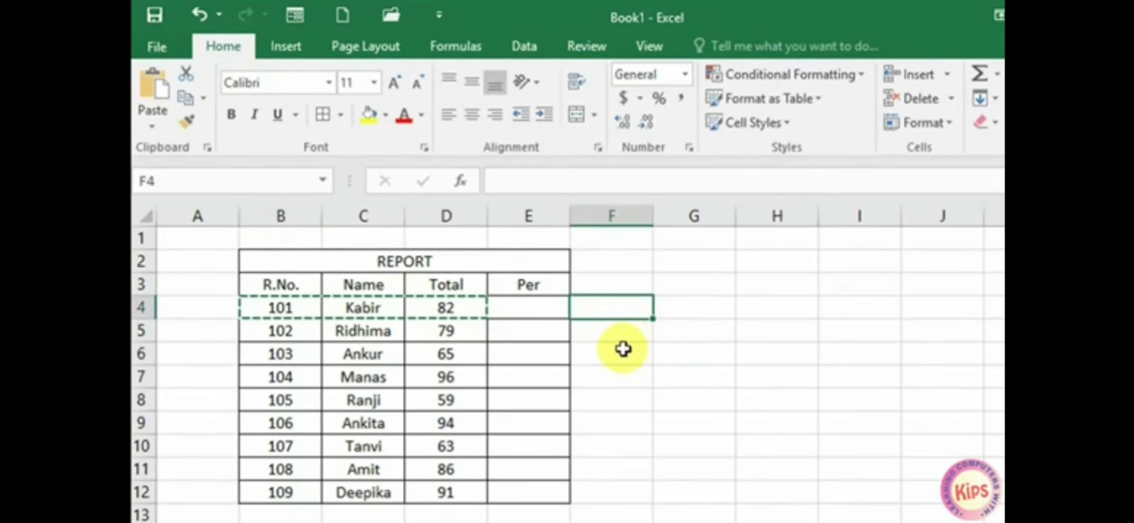
click(619, 352)
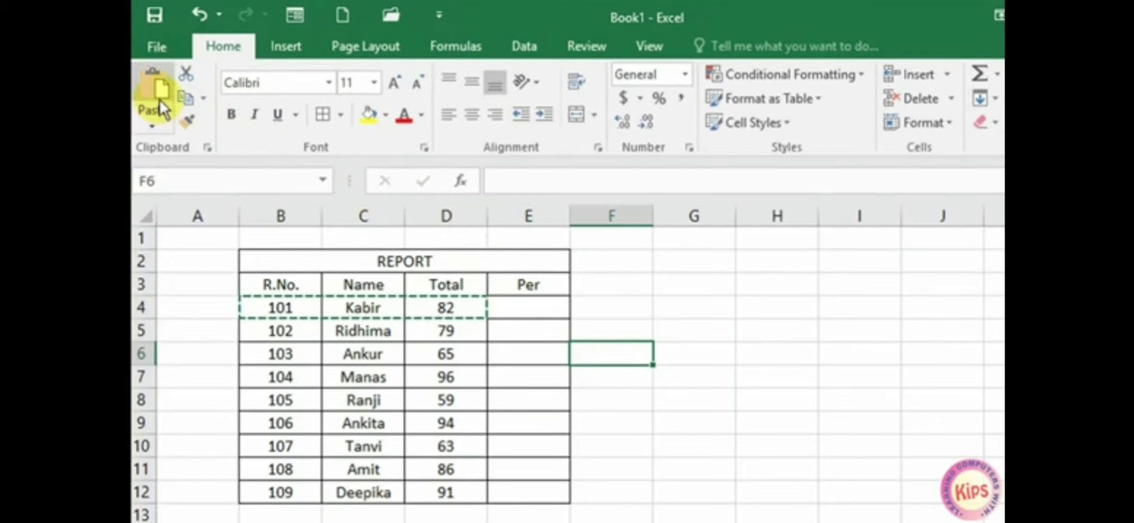
click(161, 86)
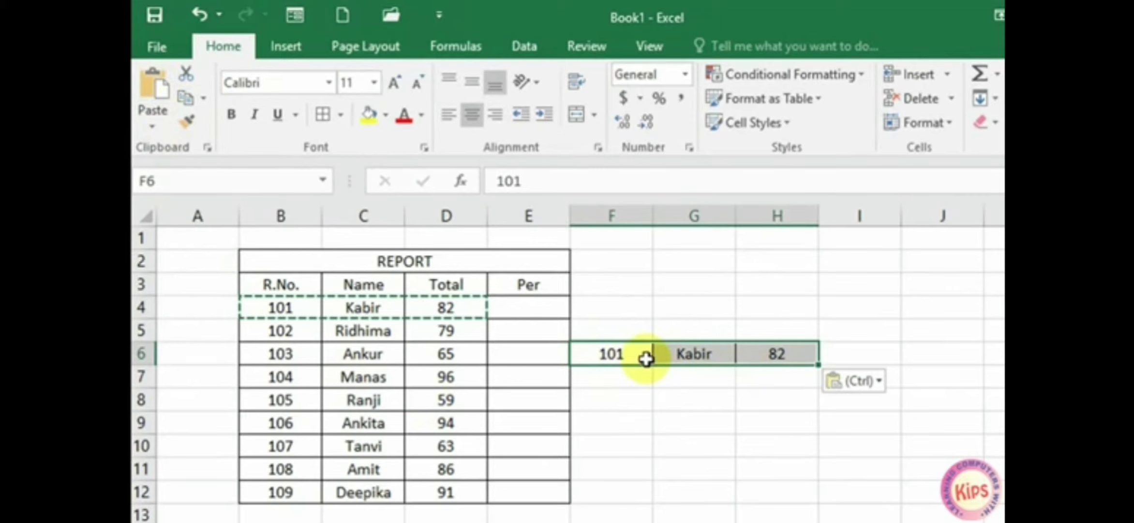
click(624, 380)
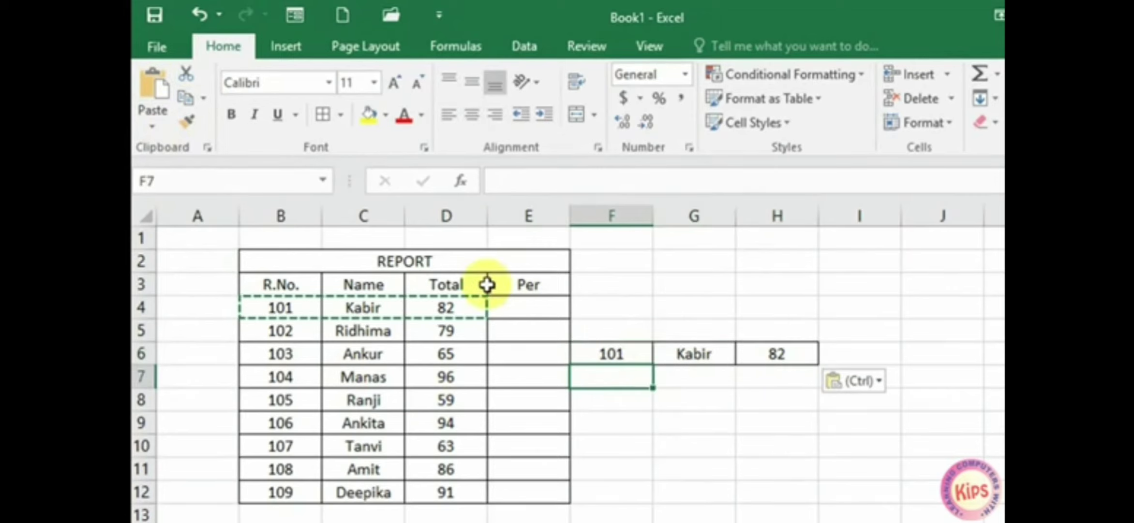
click(149, 94)
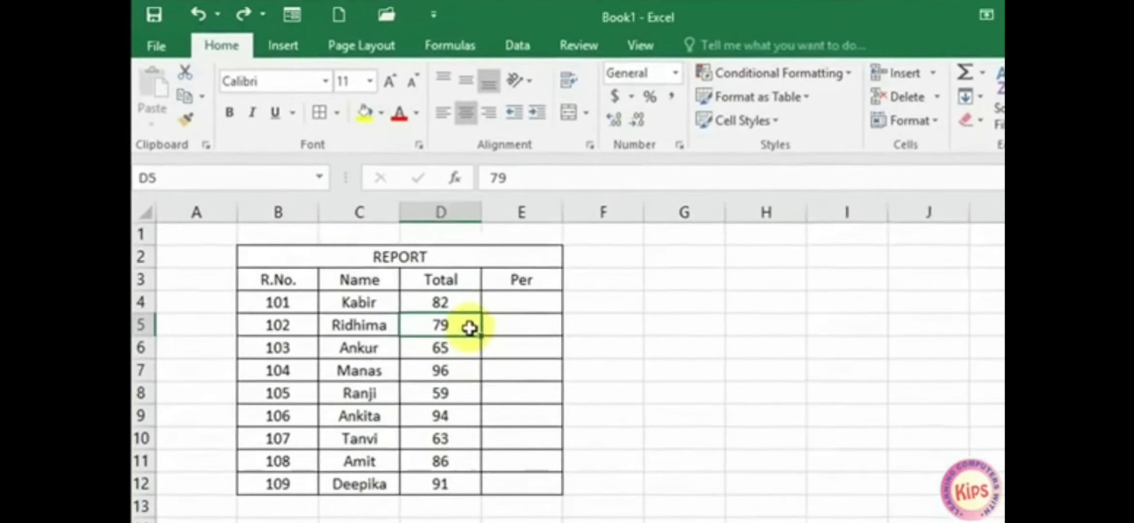
Move the totals in D5:D7 straight across to column G, outside the REPORT table.
drag(414, 280, 413, 319)
drag(466, 379, 466, 380)
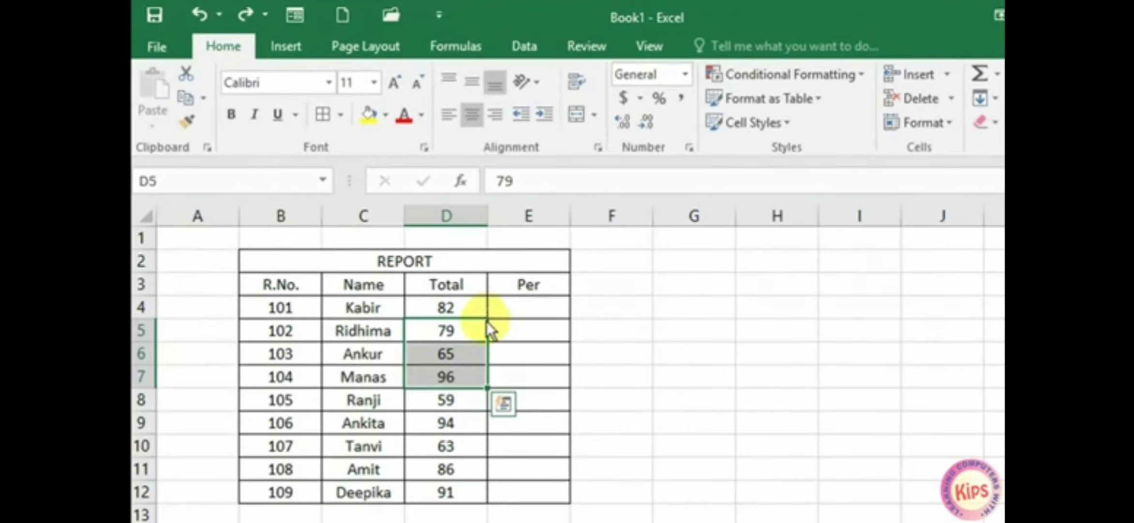
drag(487, 323, 680, 323)
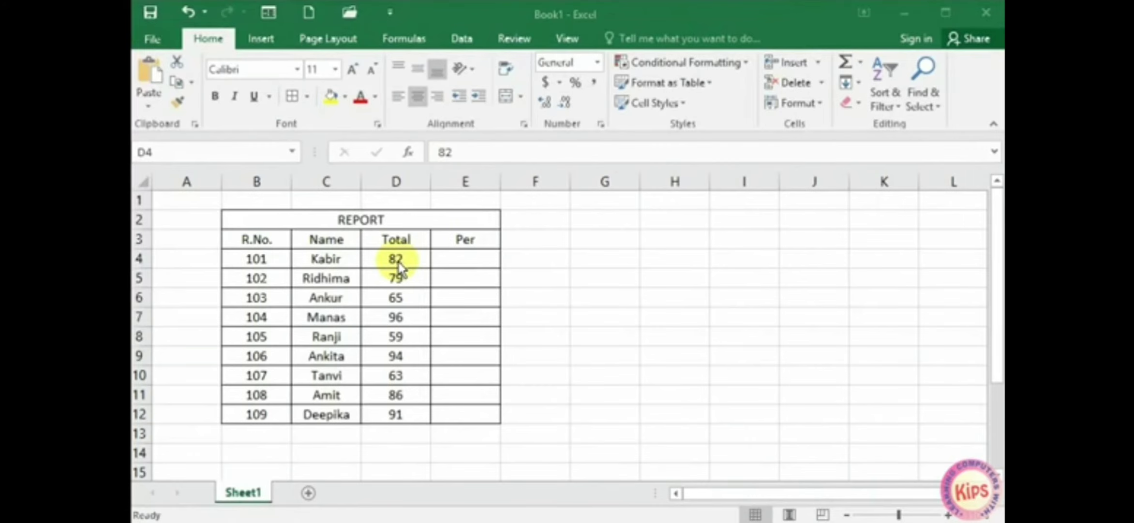
Cut the first four totals in D4:D7 and paste them at G4, outside the REPORT table.
click(398, 264)
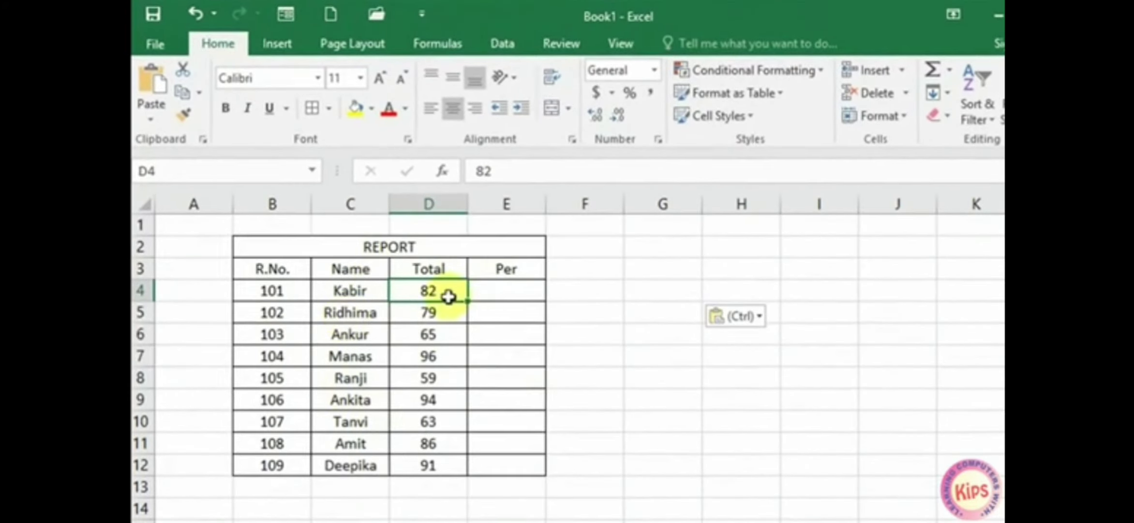
drag(411, 264, 410, 298)
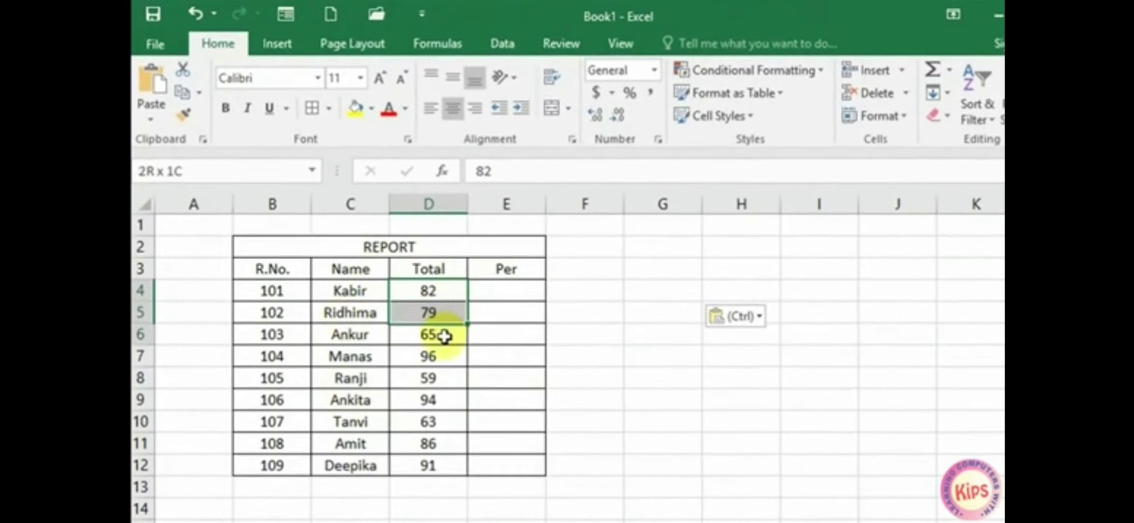
drag(444, 336, 443, 357)
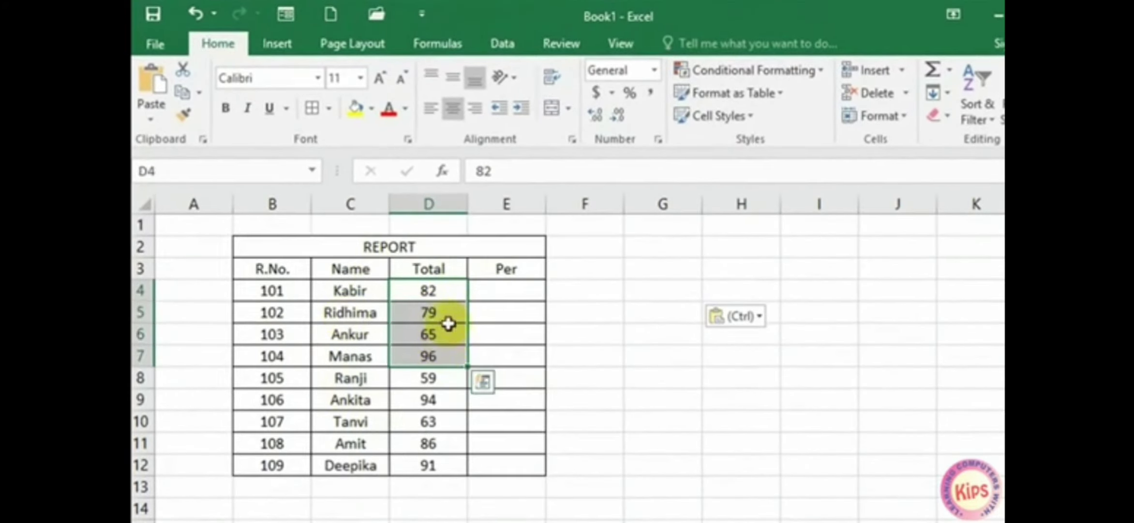
right_click(450, 292)
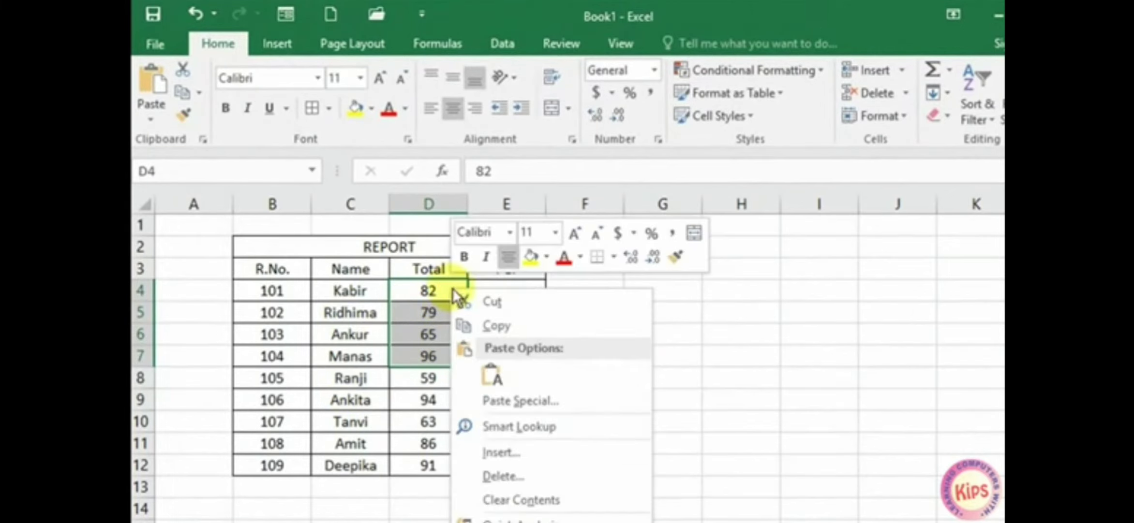
click(524, 301)
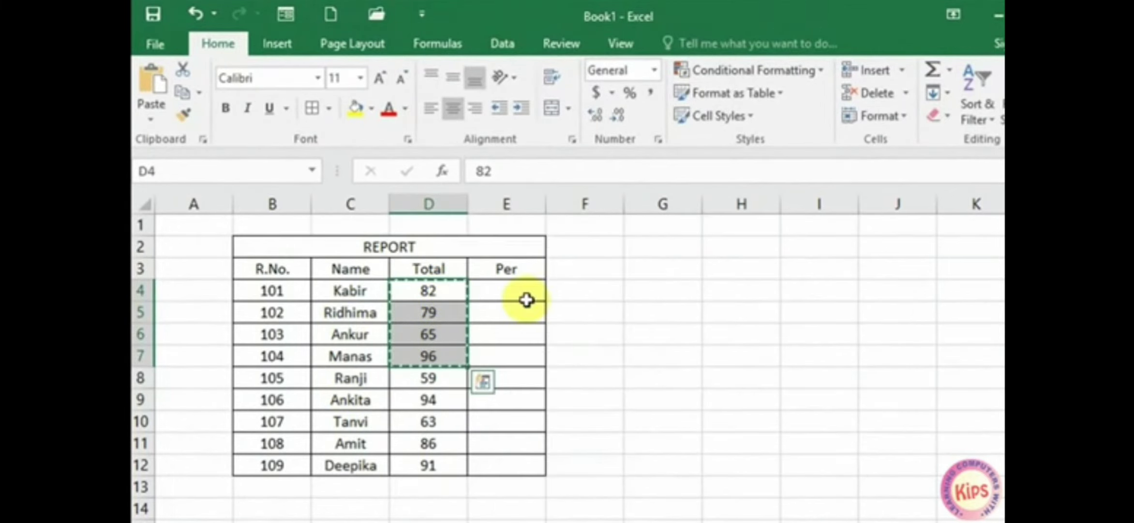
click(656, 293)
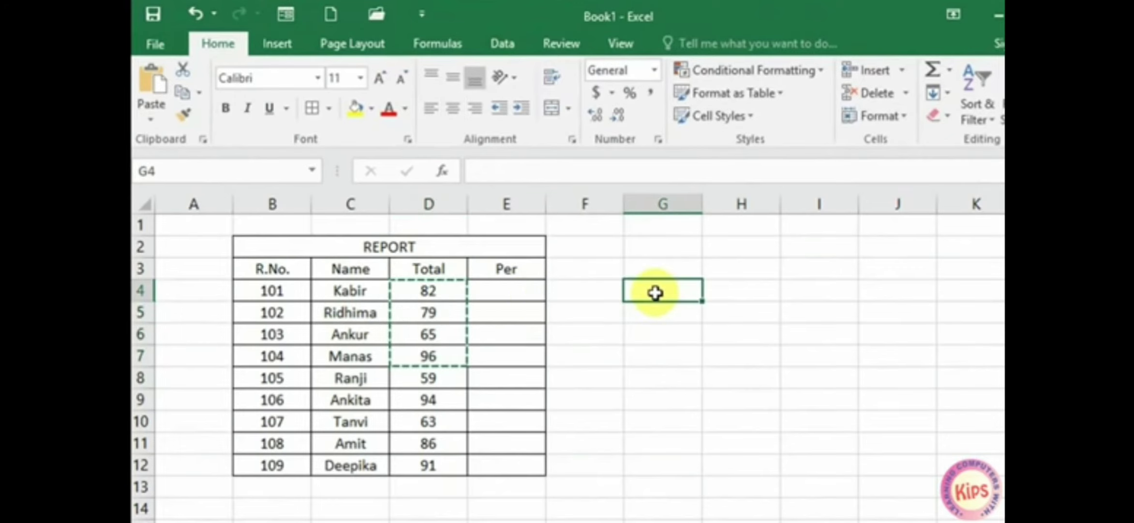
right_click(655, 293)
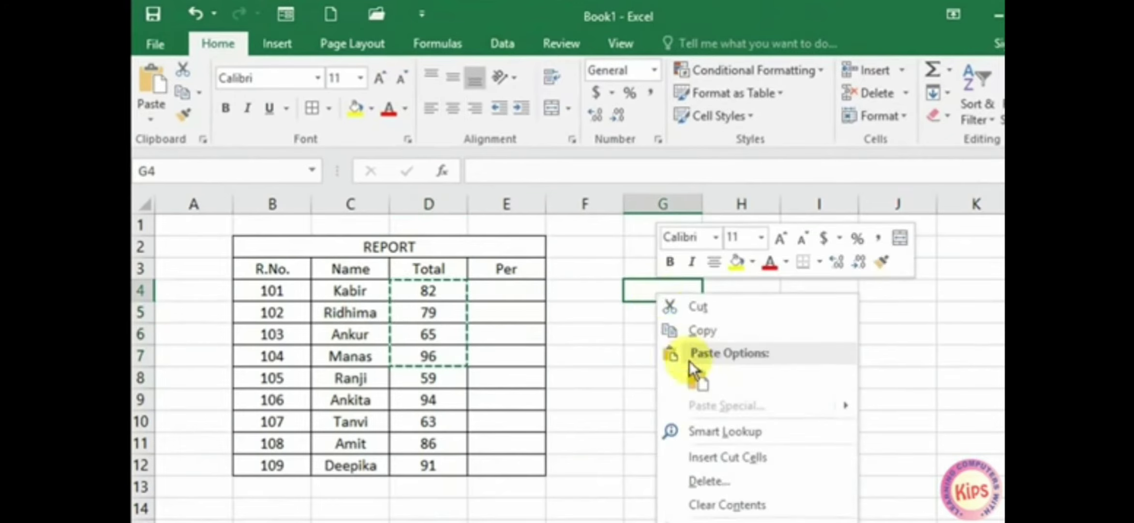
click(697, 373)
click(697, 375)
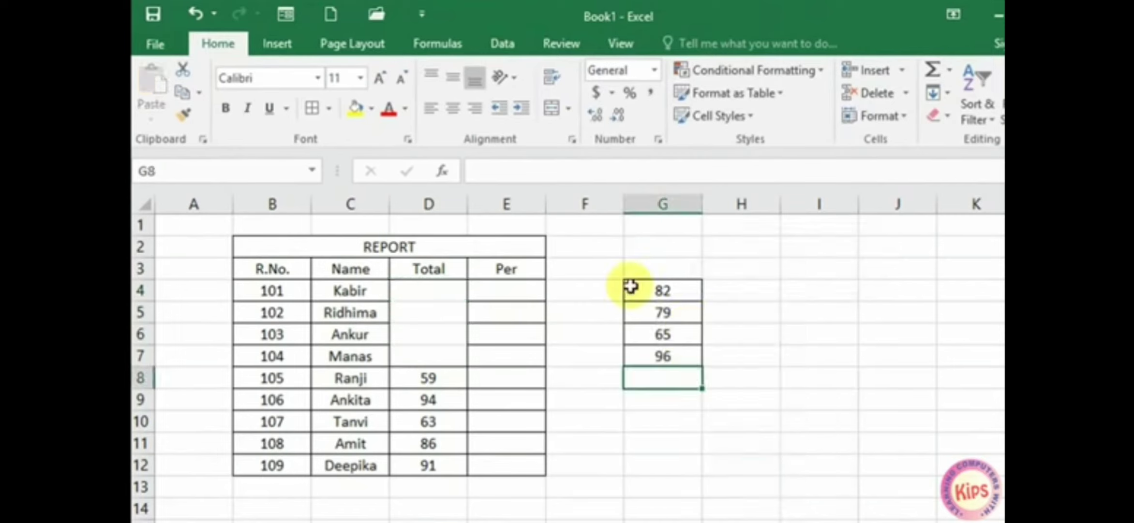
click(640, 329)
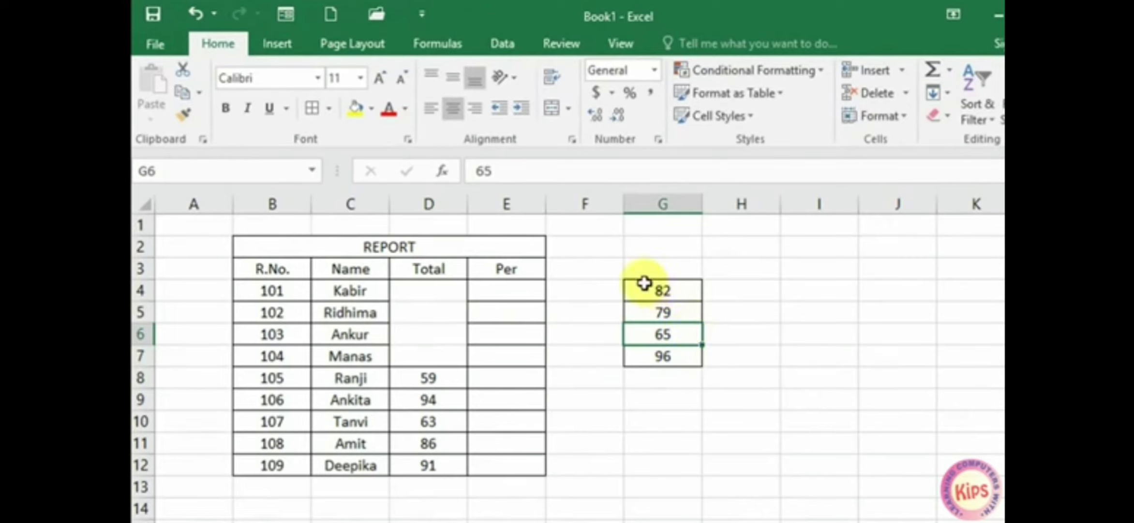
drag(644, 284, 654, 355)
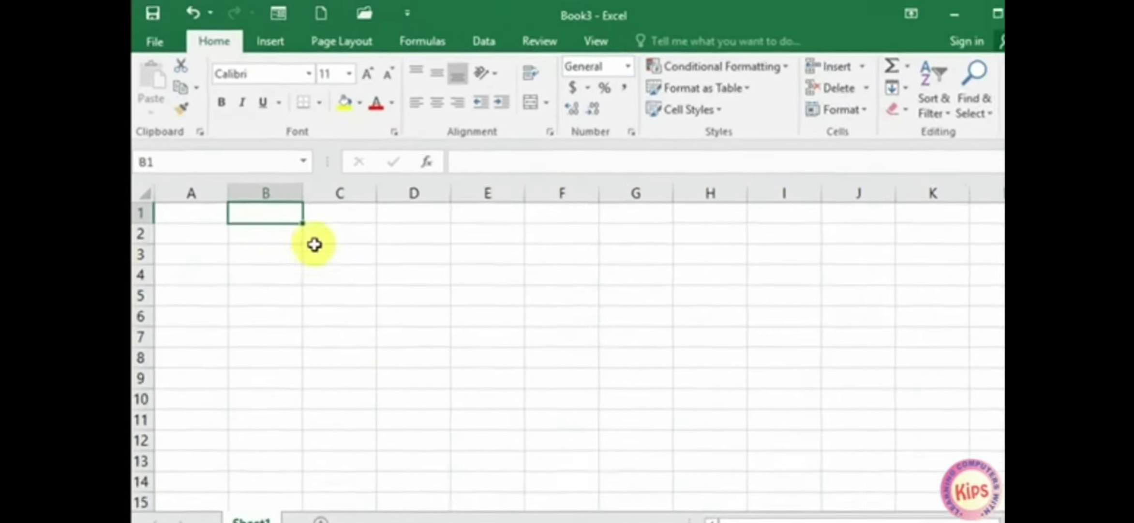
Enter January in B1 of the blank sheet and auto-fill the month series down column B to row 5.
text(January)
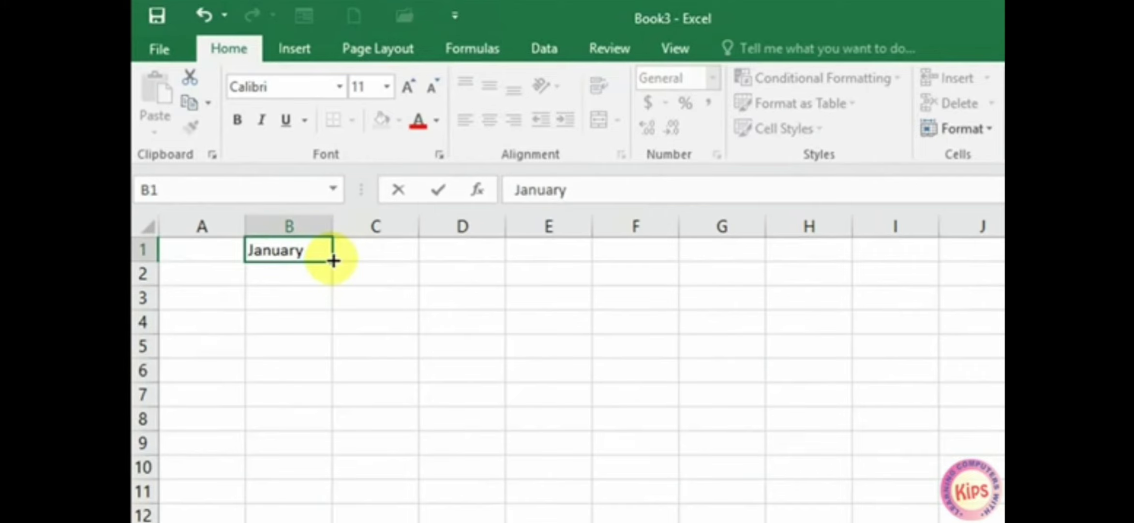
drag(333, 261, 323, 357)
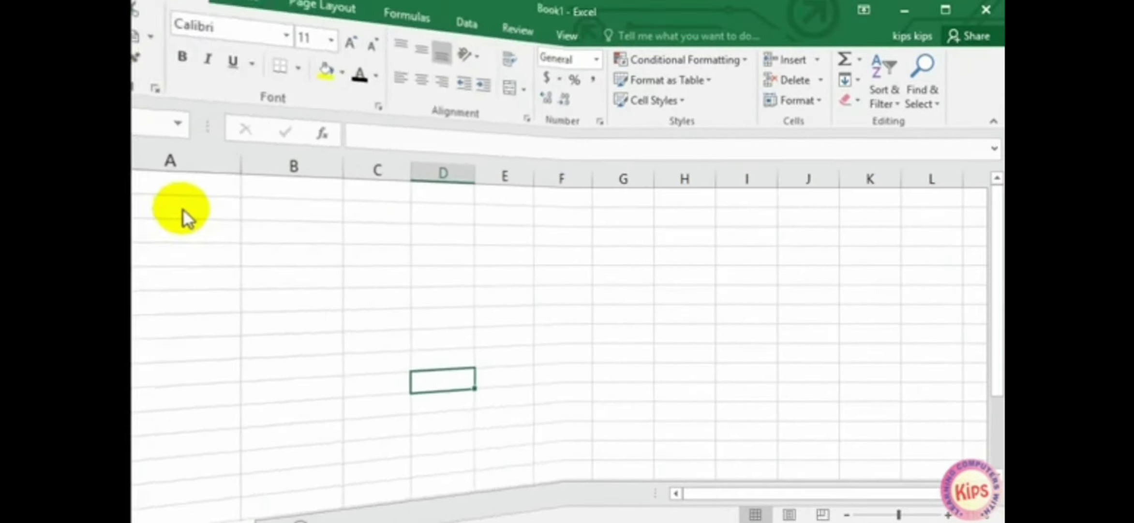
Enter the column headings Name in A2 and Initials in B2.
click(216, 217)
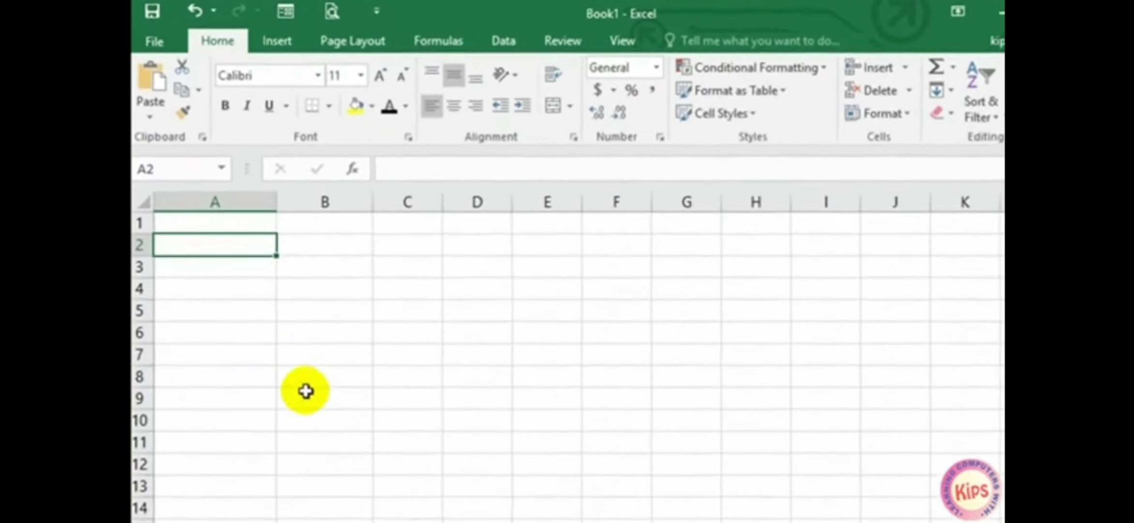
text(Name)
key(Tab)
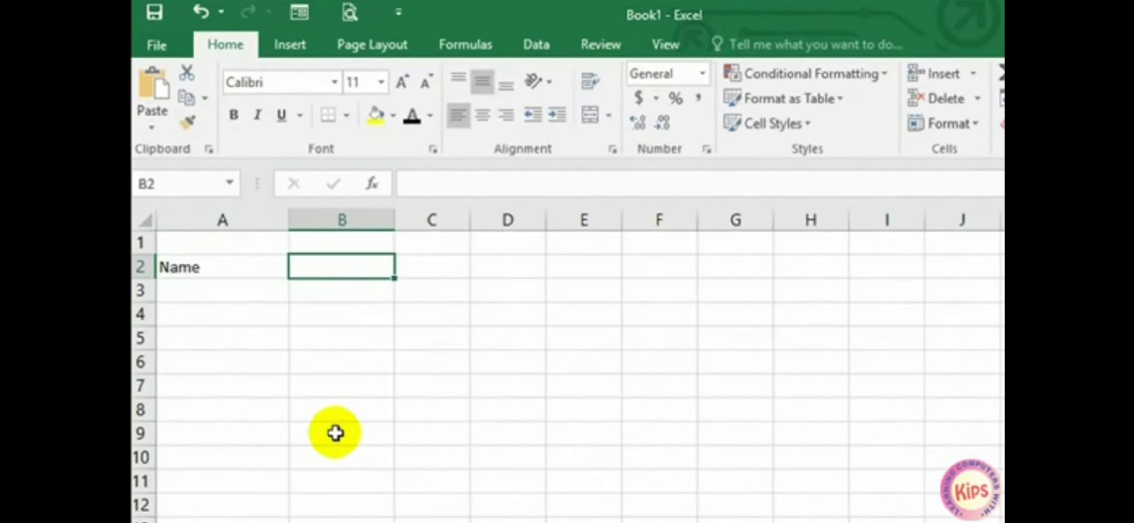
text(Initialsd)
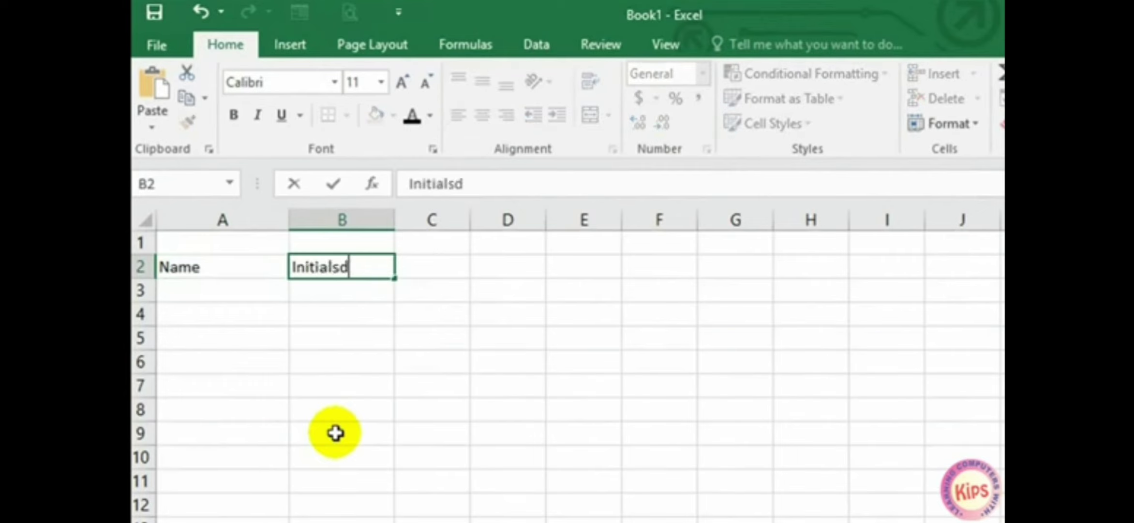
key(BackSpace)
key(Return)
Fill in seven people's full names in A3:A9 under the Name heading.
text(Rav)
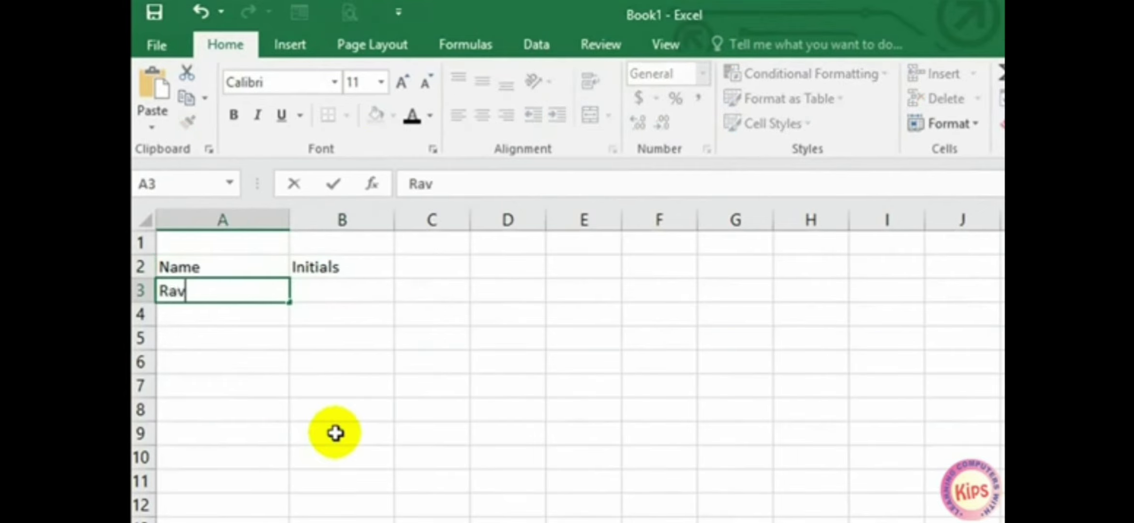
text(i Kumar)
key(Return)
text(Suresh Singh)
key(Return)
text(Rakesh B)
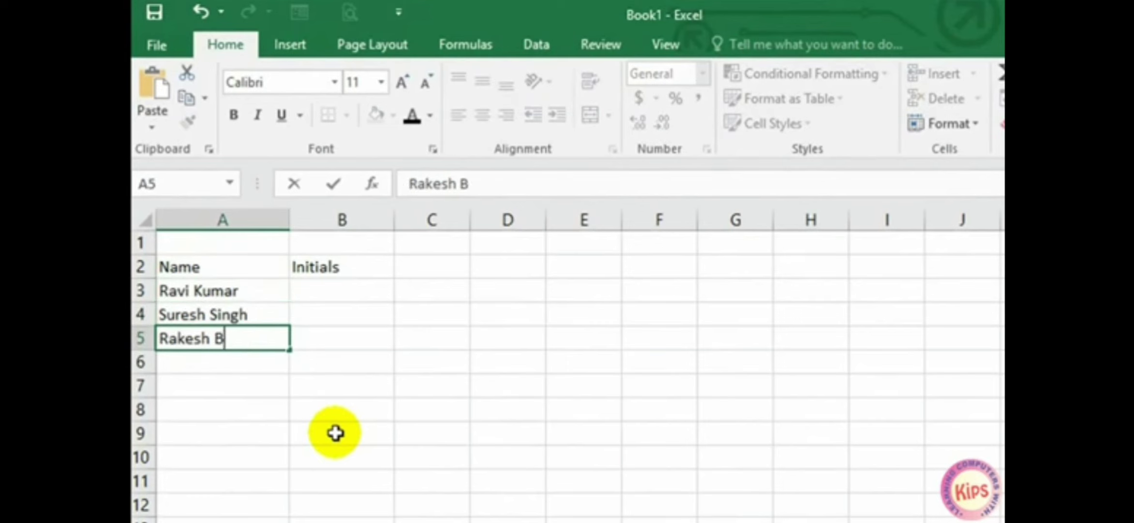
text(hat)
key(Return)
text(Shruti Sharma)
key(Return)
text(Vijay)
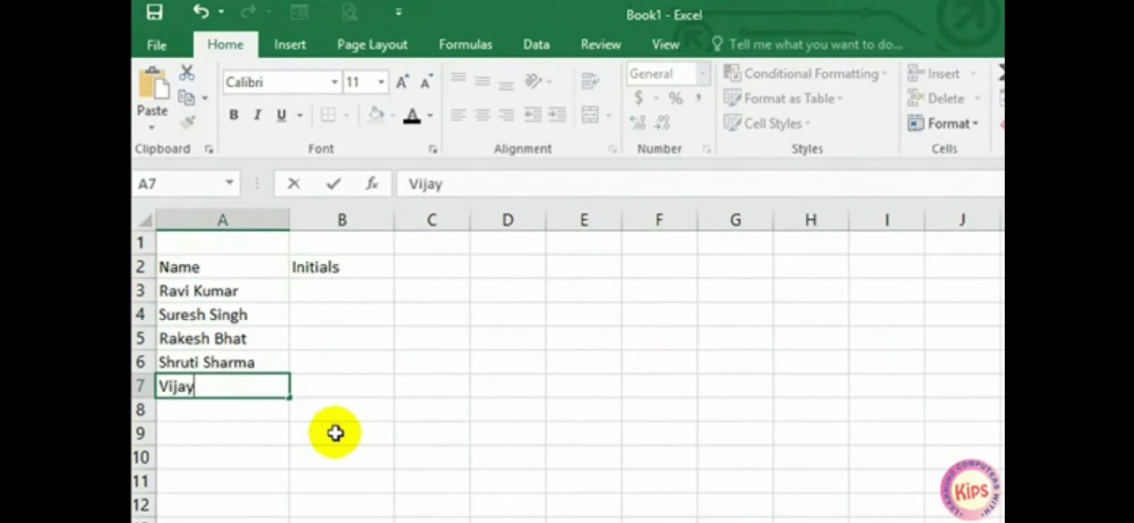
text( Negi)
key(Return)
text(Sandeep Sandhu)
key(Return)
text(Ap)
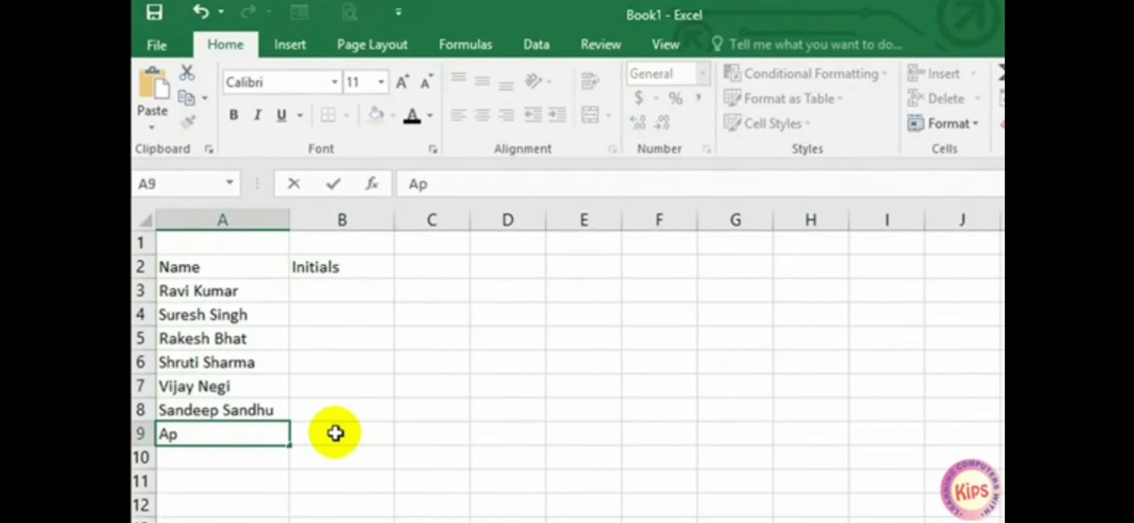
text(urva Gulati)
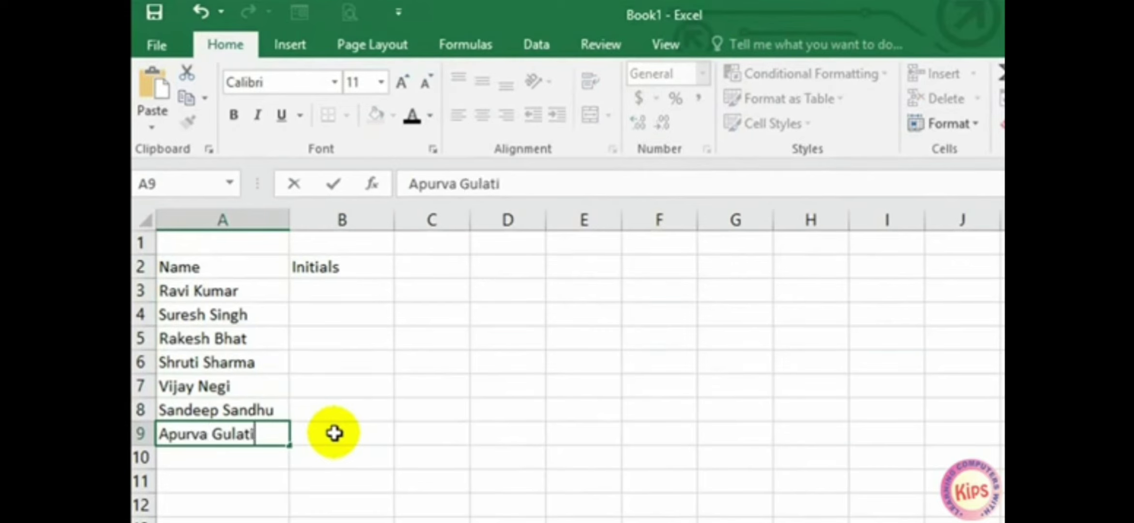
click(334, 434)
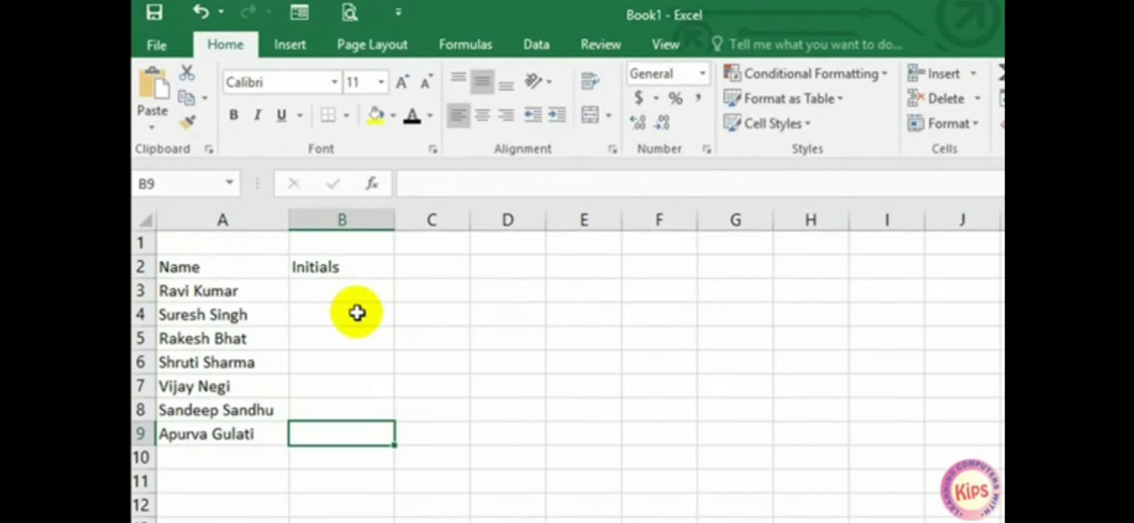
Enter the first person's initials, RK, in B3 under the Initials heading.
click(344, 291)
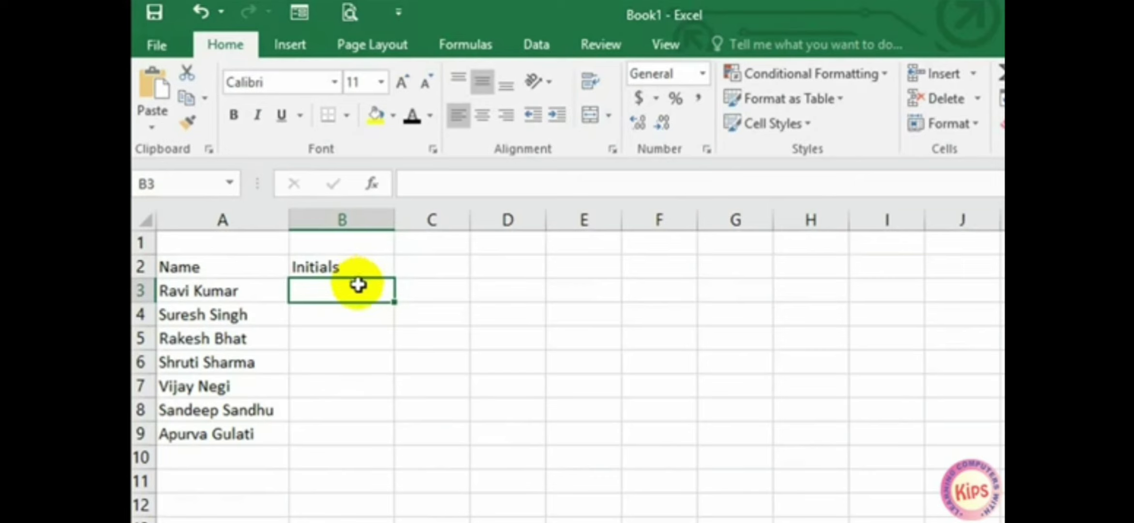
text(RK)
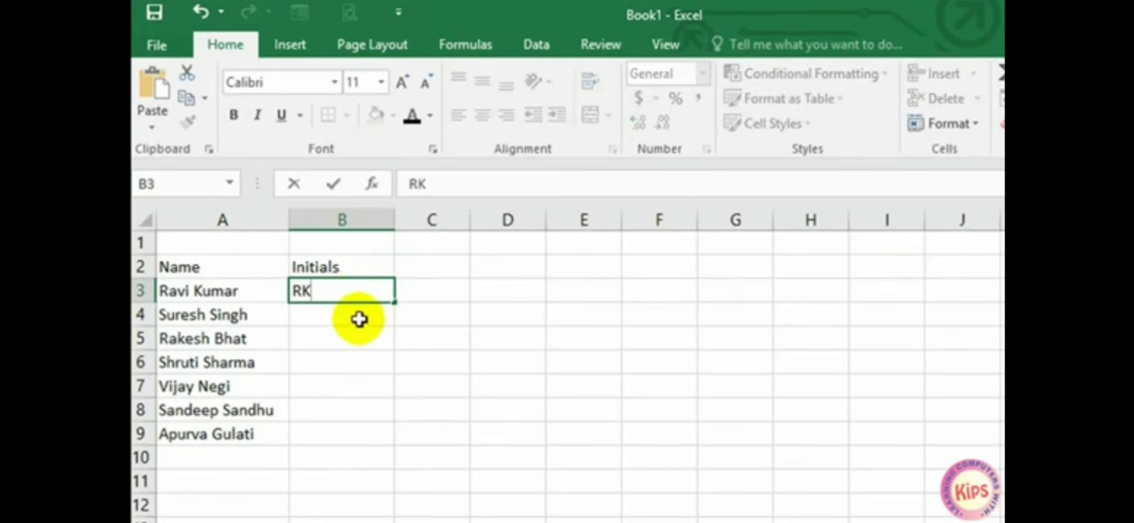
key(Return)
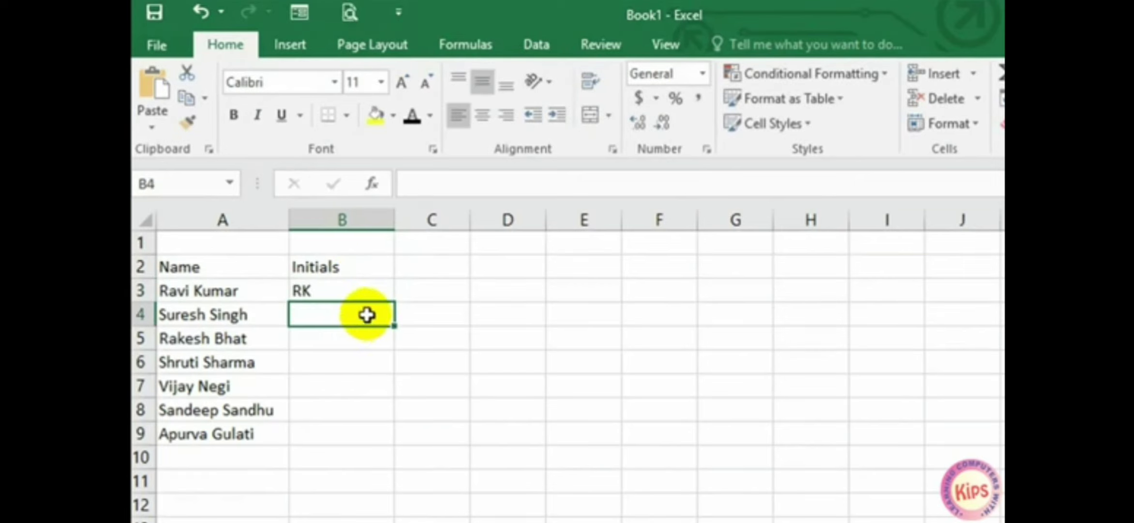